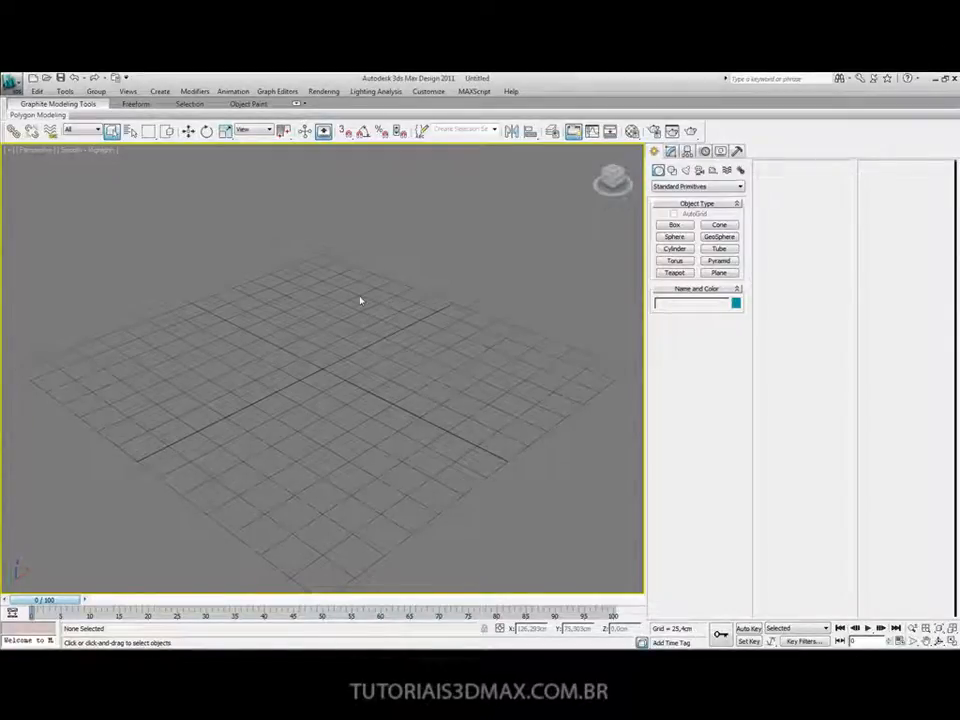
- Switch the viewport to the front view and activate the Box primitive
key(t)
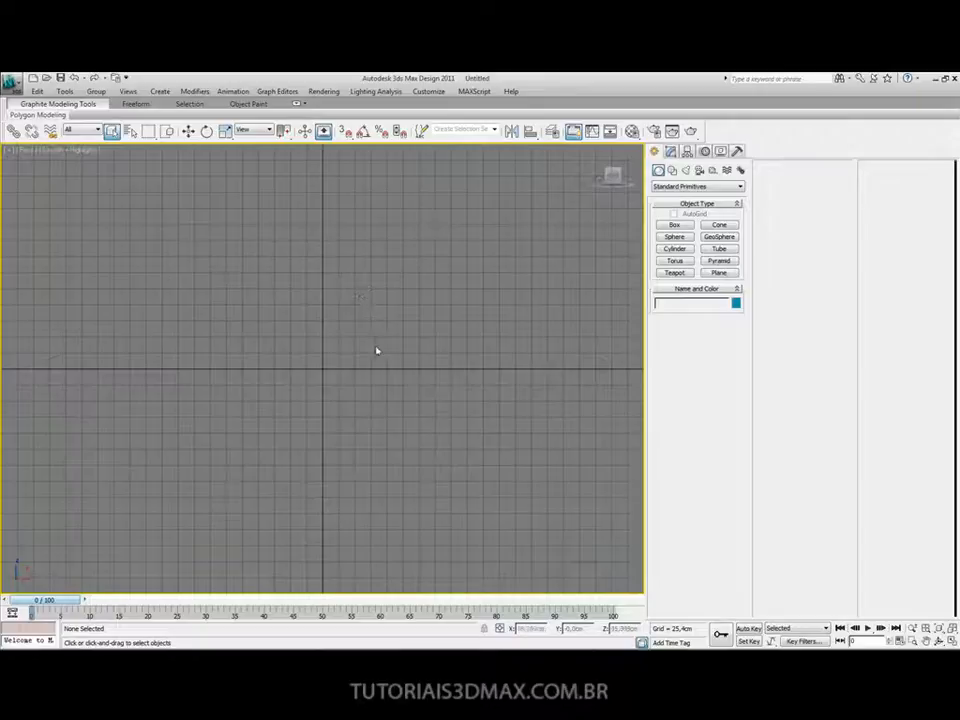
middle_drag(315, 315, 356, 328)
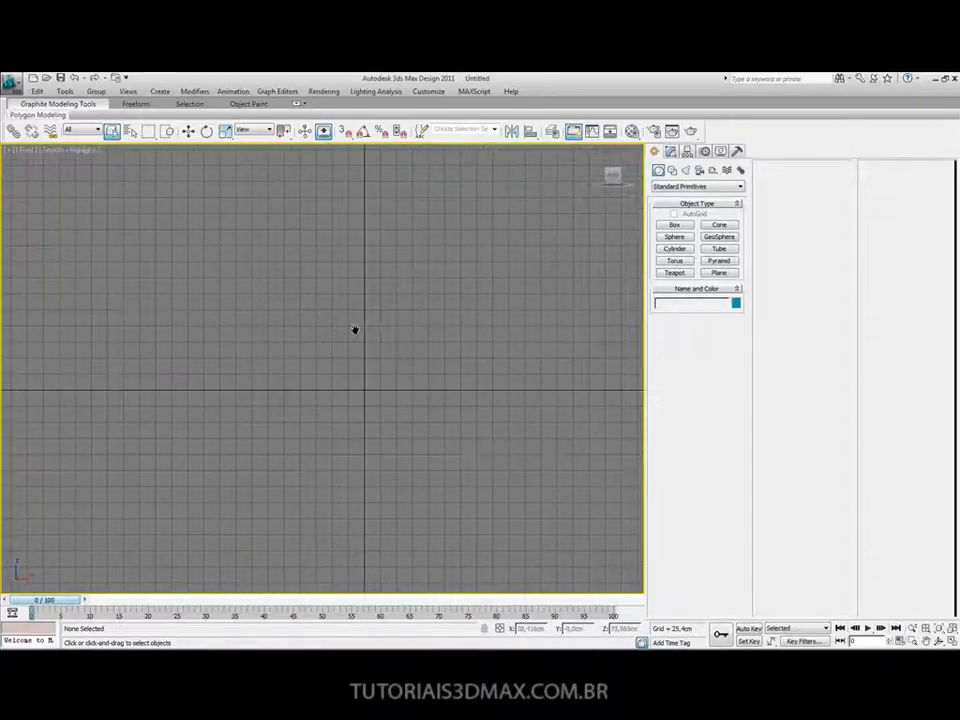
click(686, 227)
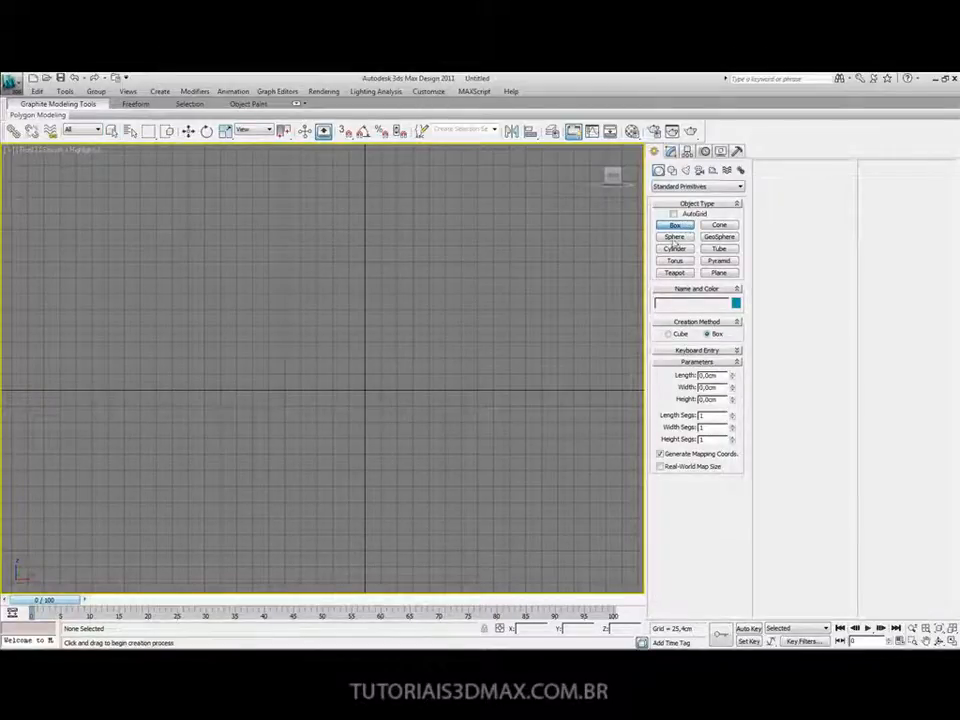
click(674, 237)
click(675, 226)
click(674, 237)
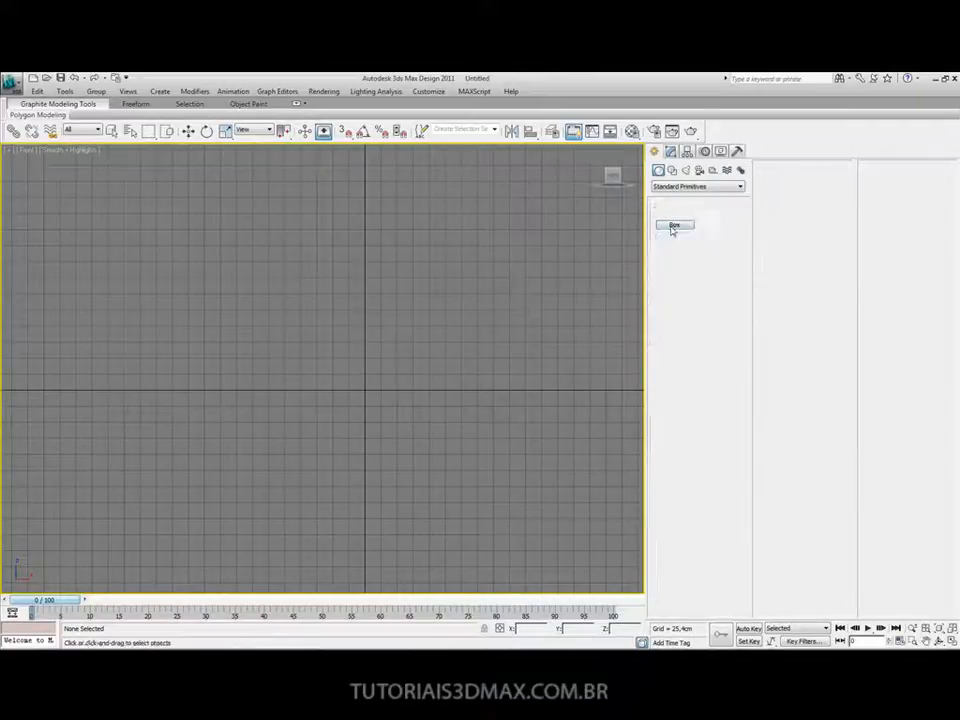
click(673, 225)
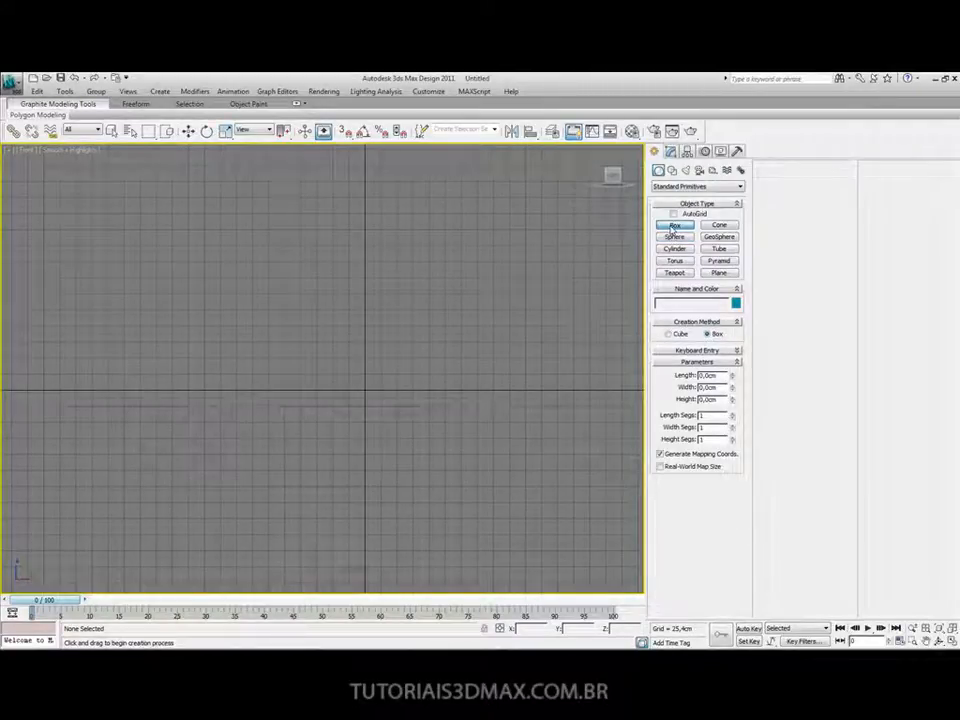
click(671, 227)
click(674, 236)
click(674, 226)
click(674, 236)
click(673, 225)
click(674, 237)
click(673, 225)
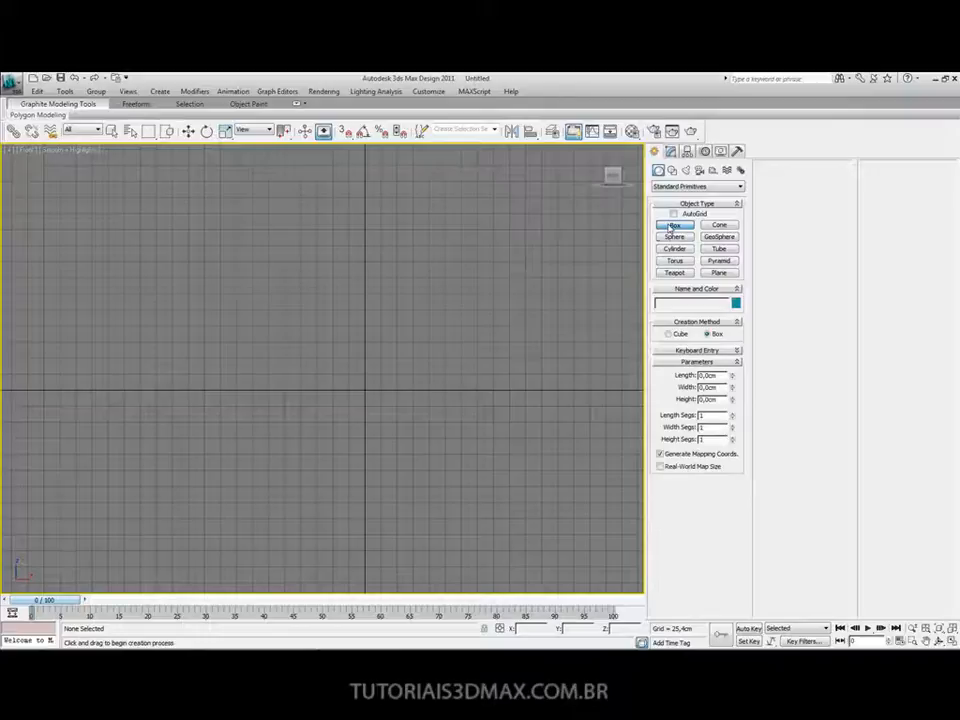
click(674, 237)
- Draw a box from the grid origin, about 232 cm long, 257 cm wide and 75 cm high, then return to perspective
click(673, 225)
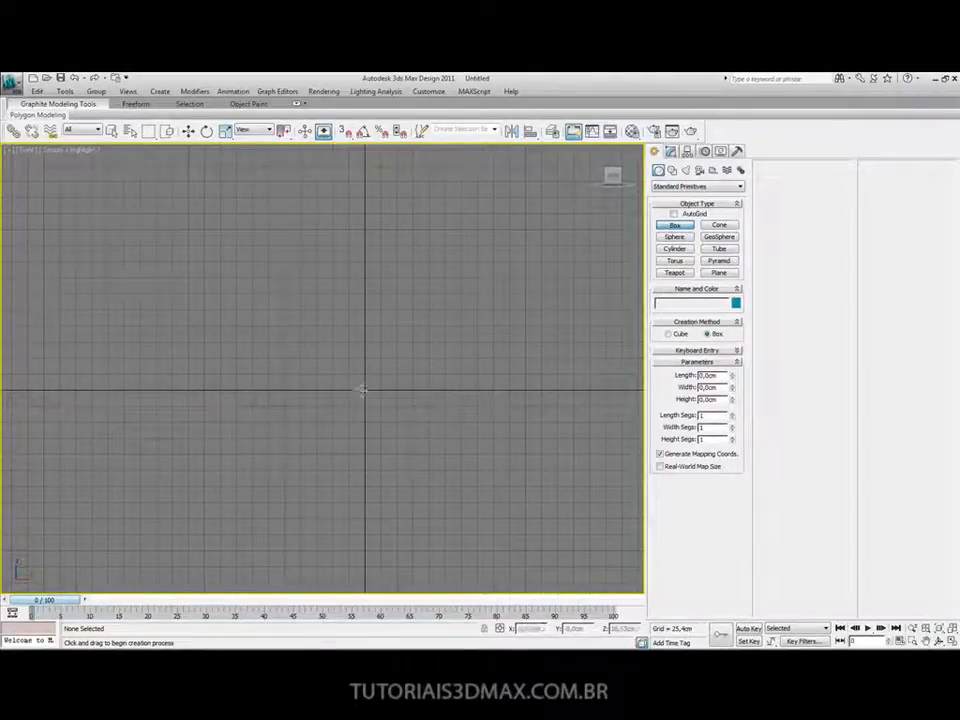
drag(363, 391, 528, 243)
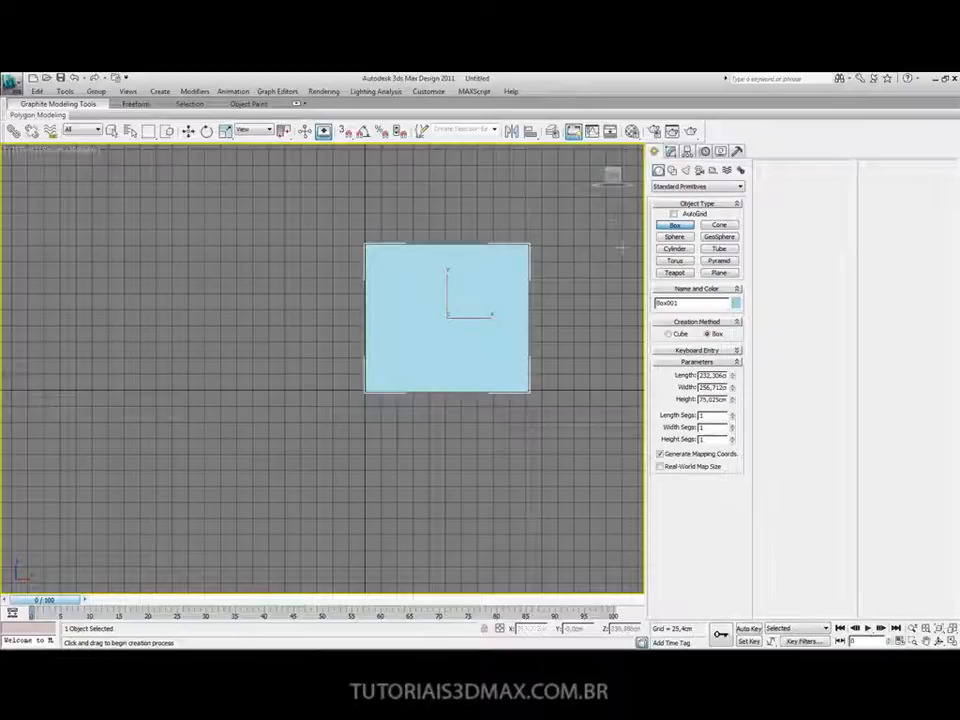
click(594, 150)
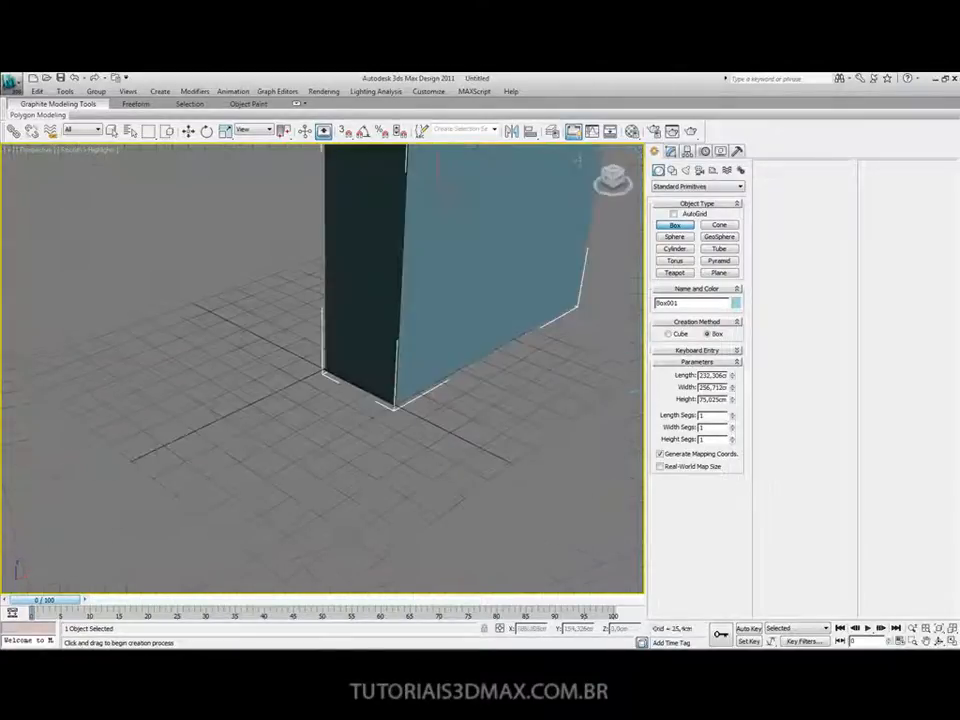
- Set the box's length, width and height to 200 cm each
middle_drag(414, 276, 349, 412)
scroll(349, 412, down, 3)
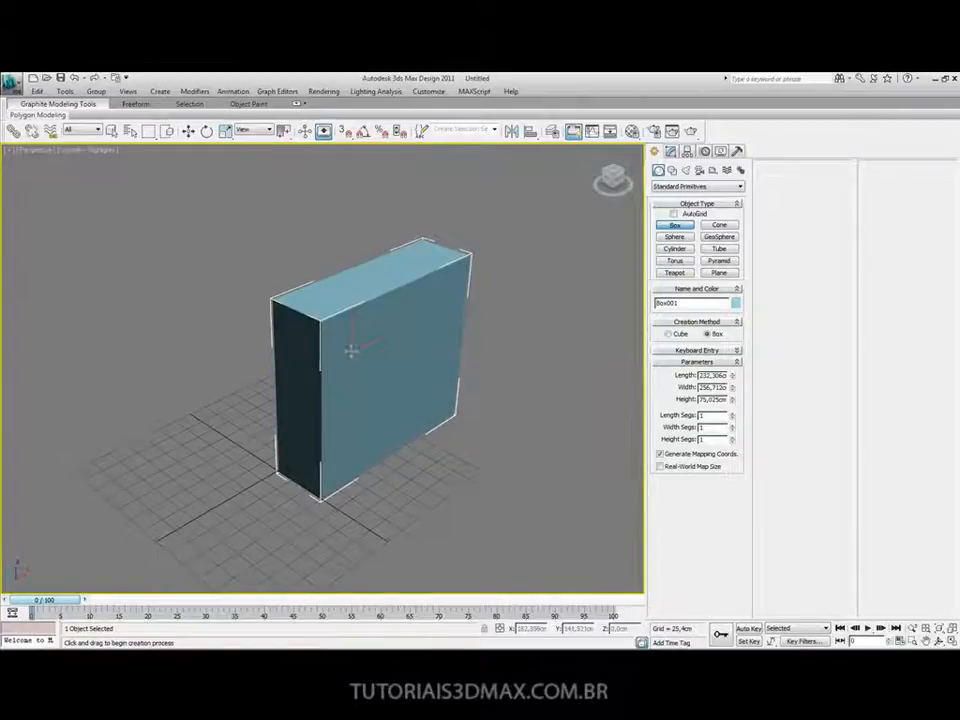
middle_drag(351, 351, 349, 359)
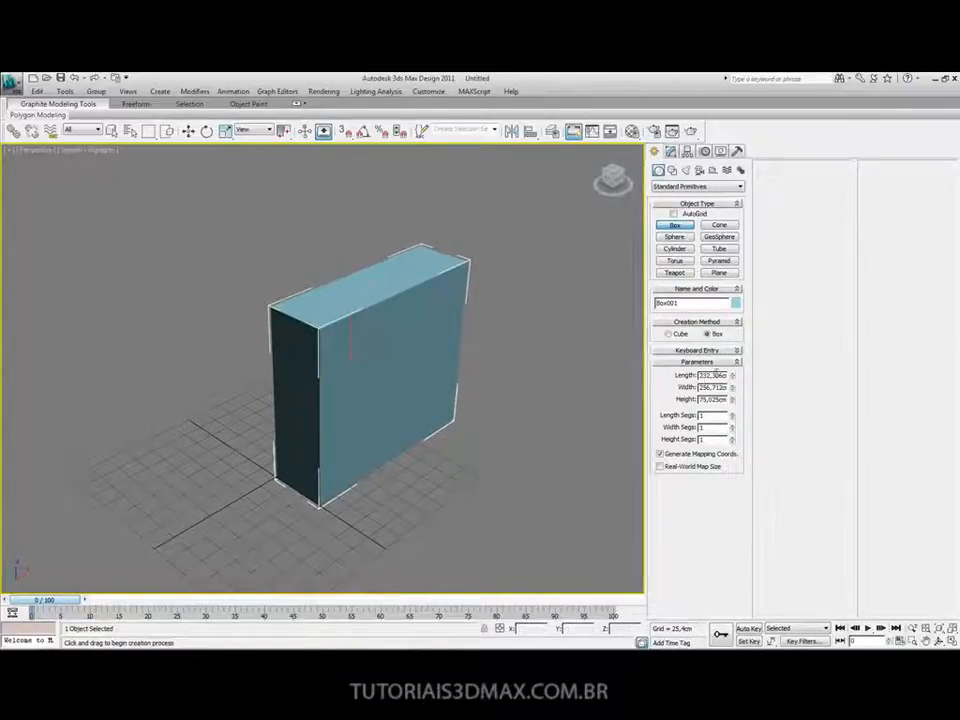
double_click(715, 375)
text(200)
key(Tab)
text(200)
key(Tab)
text(200)
key(Tab)
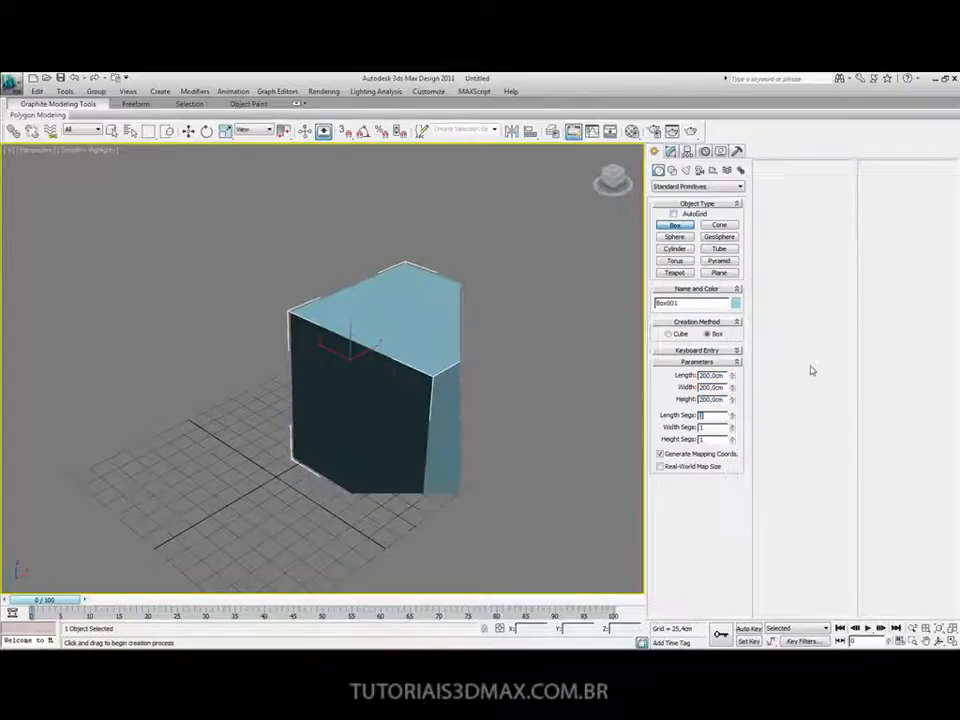
- Move the cube so that it stands roughly over the centre of the grid
middle_drag(553, 402, 389, 373)
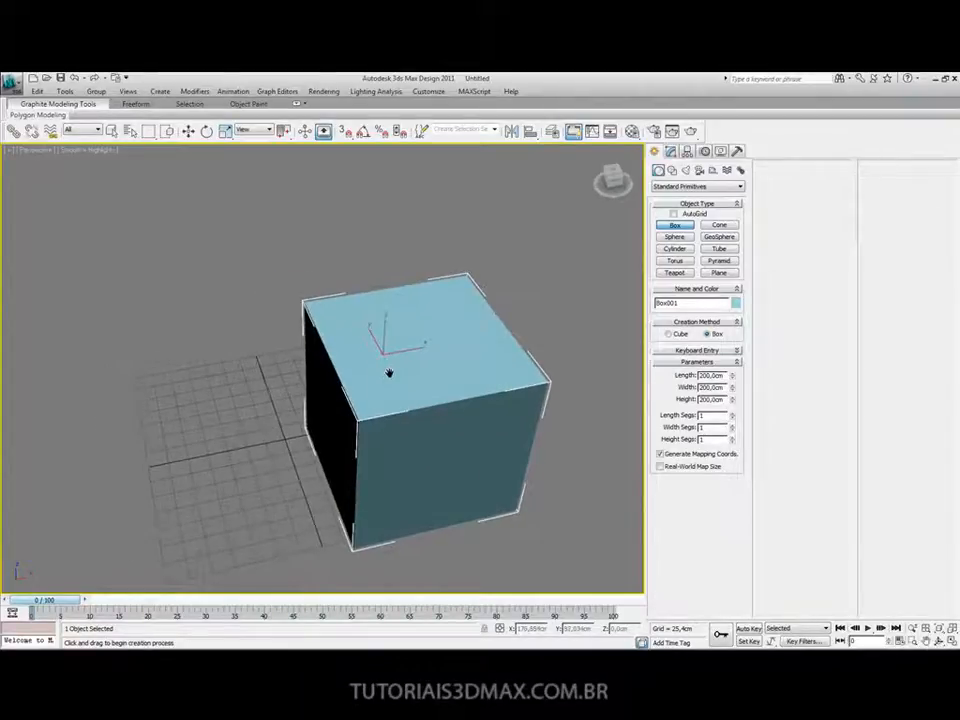
key(w)
drag(378, 350, 262, 331)
- Convert the cube to an Editable Poly
click(671, 151)
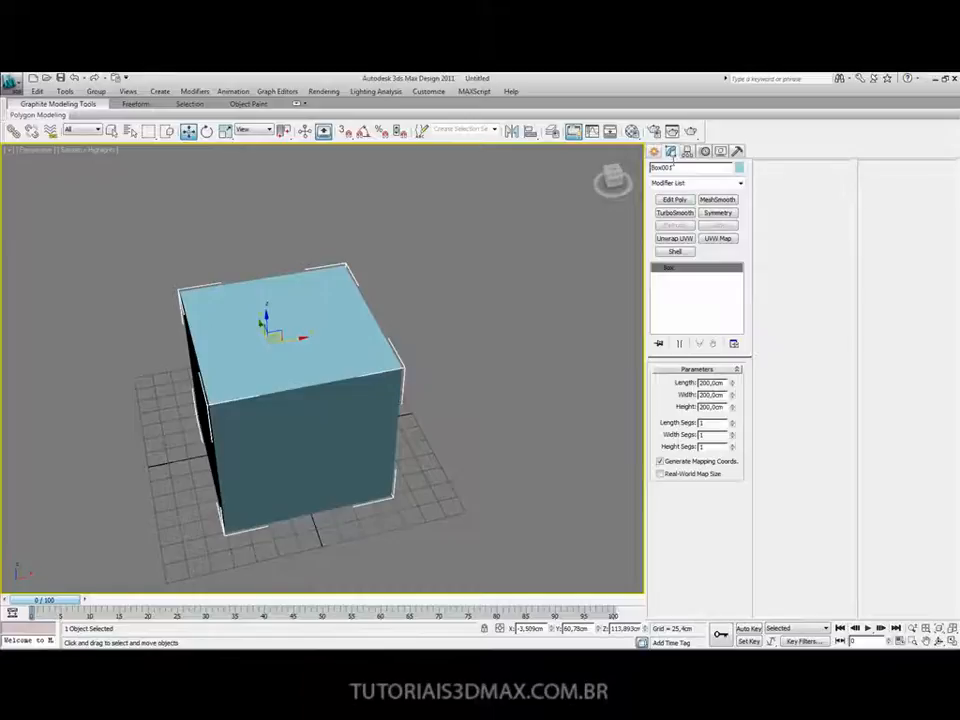
right_click(672, 268)
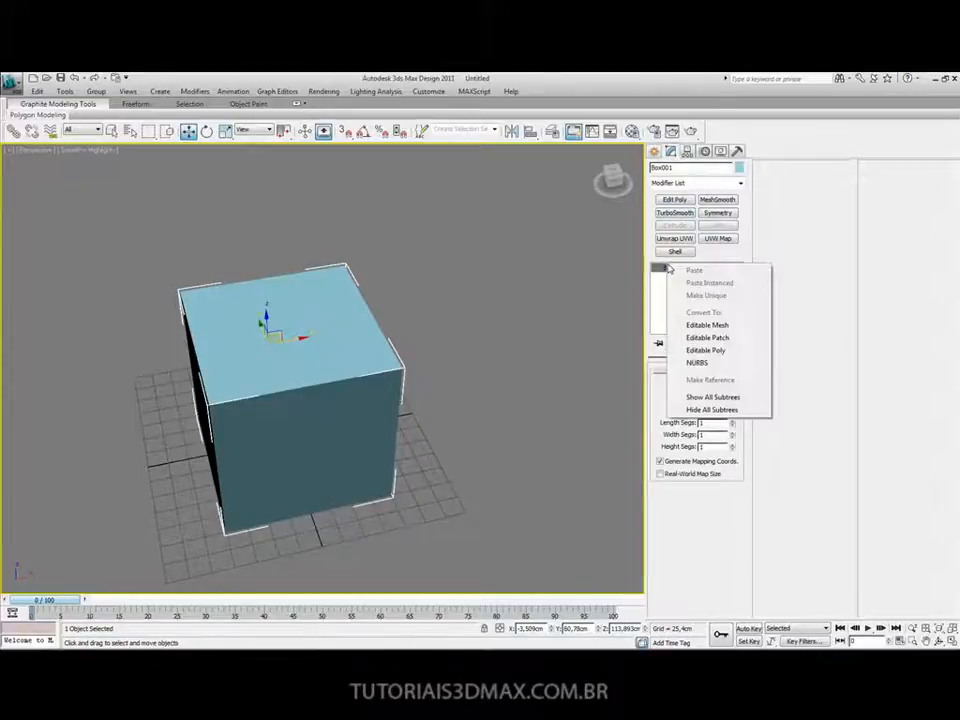
click(720, 350)
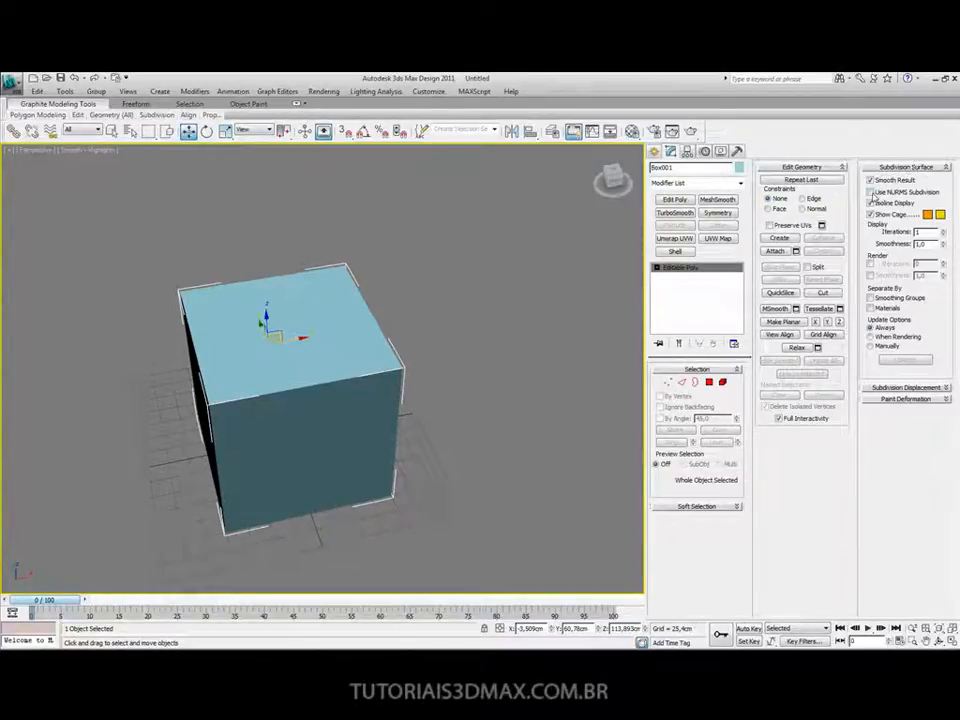
- Enable NURMS Subdivision on the cube with 2 display iterations and show edged faces in the viewport
click(870, 191)
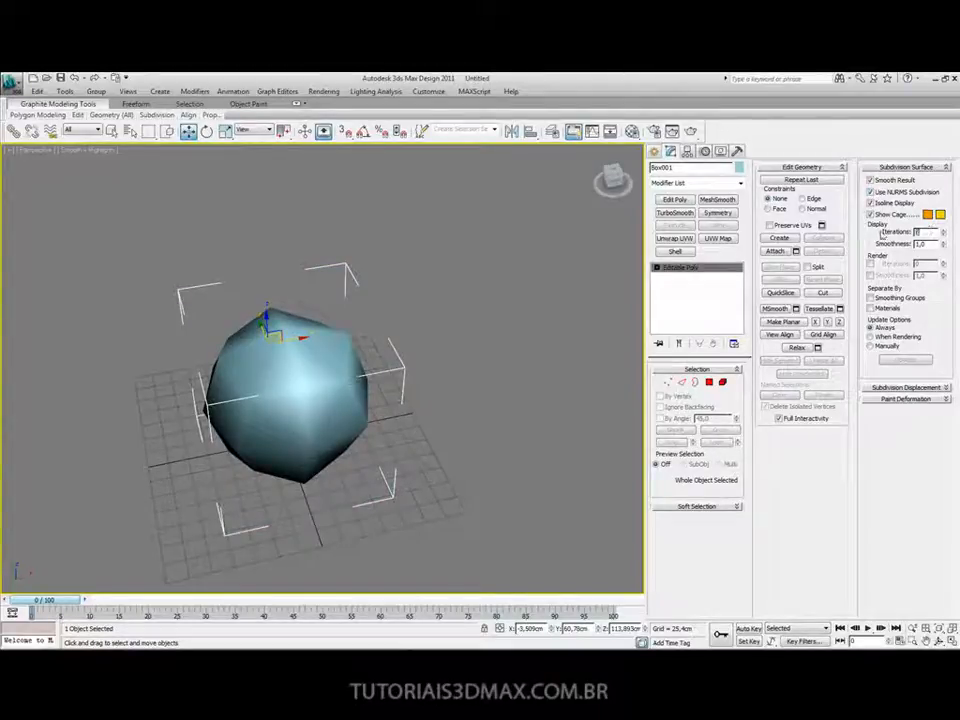
text(2)
key(Return)
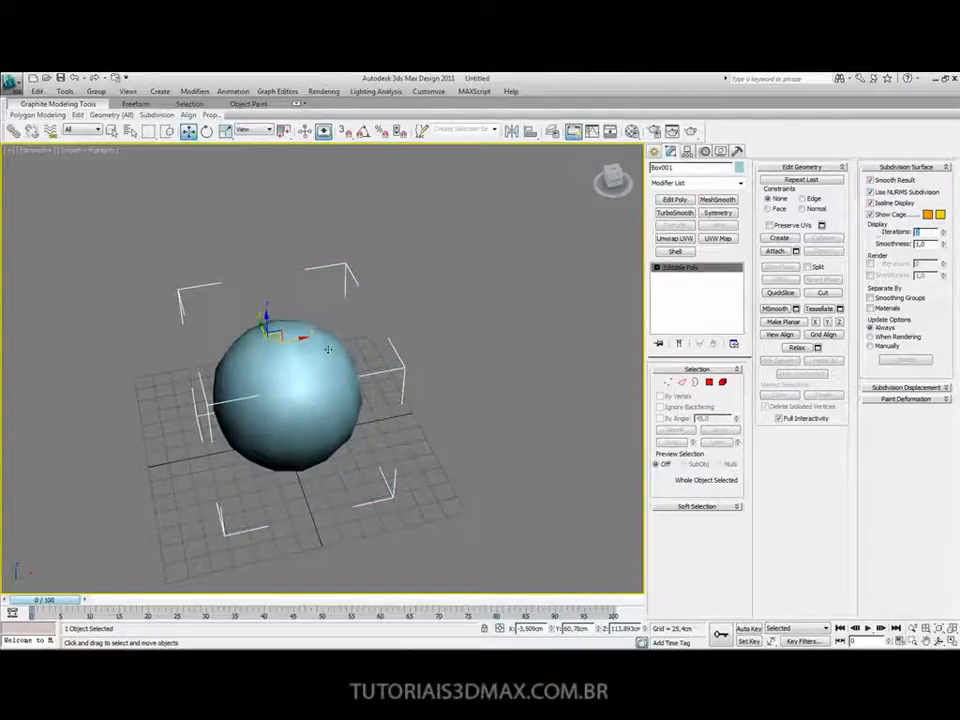
key(F4)
alt+middle_drag(328, 357, 185, 298)
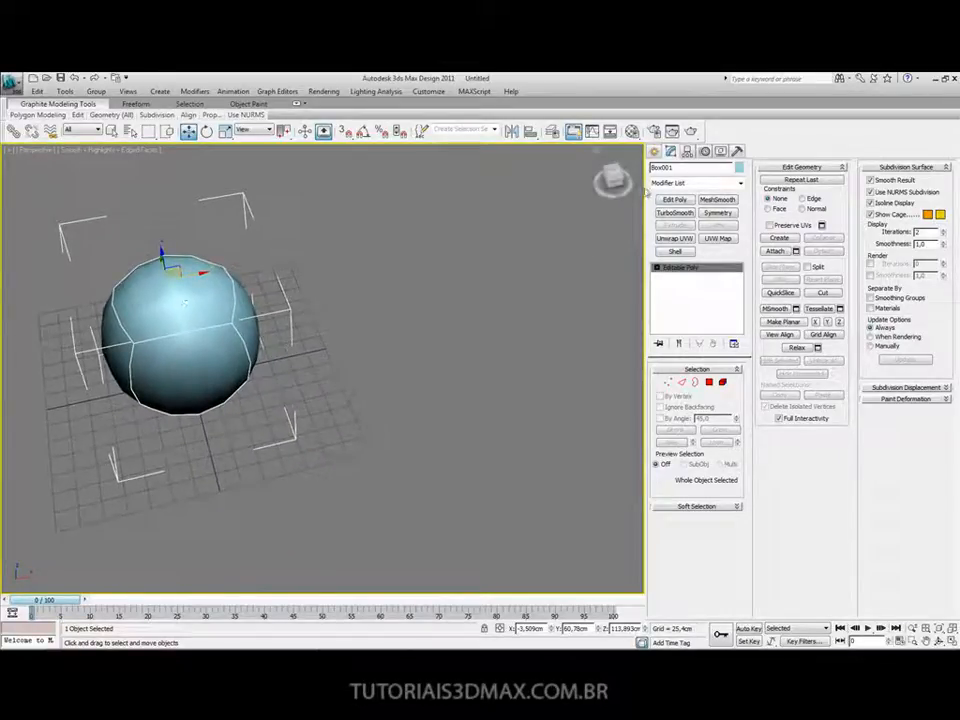
- Create a Sphere primitive of similar size beside the smoothed cube and move it slightly back on the grid
click(653, 151)
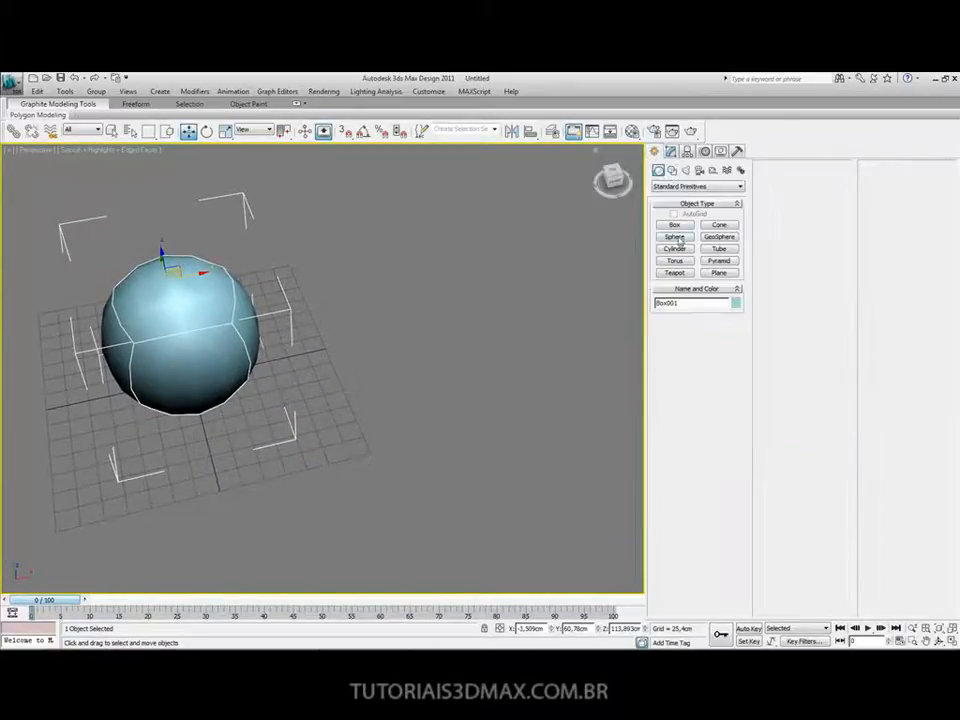
click(676, 237)
drag(353, 337, 293, 270)
middle_drag(365, 344, 398, 351)
key(w)
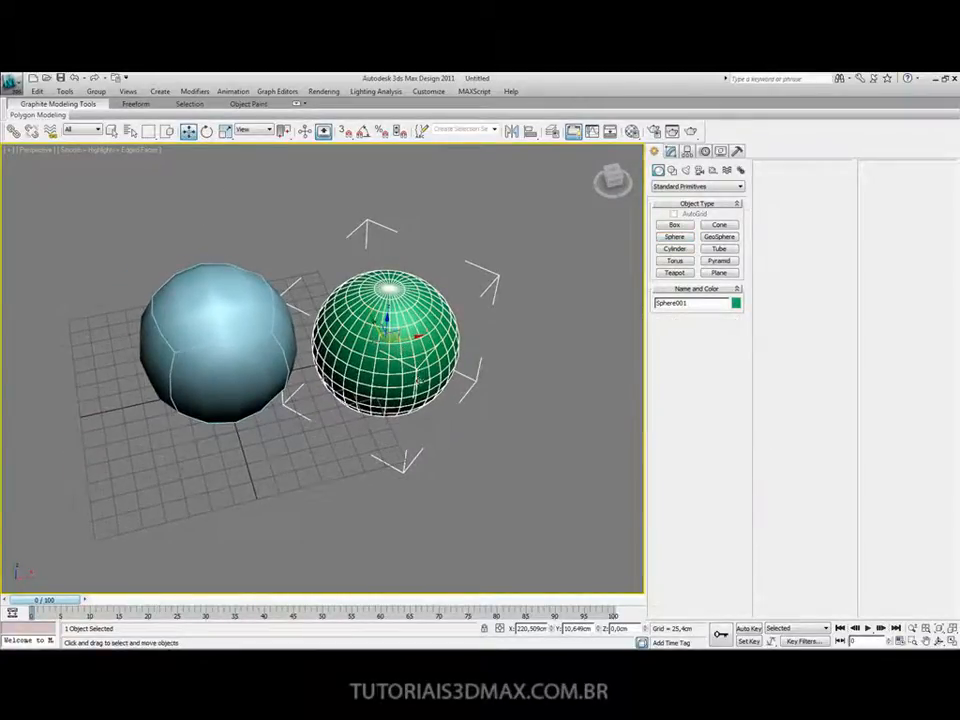
drag(386, 328, 374, 306)
scroll(370, 330, up, 5)
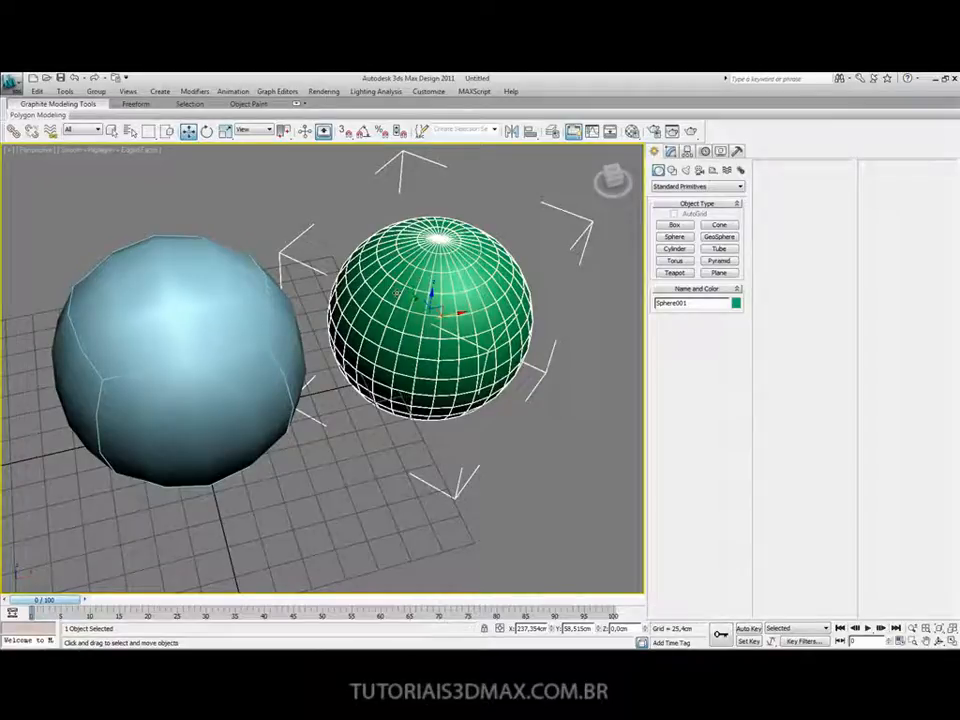
- Raise the green sphere about 12 cm along the Z axis
click(574, 433)
click(505, 257)
drag(429, 294, 430, 287)
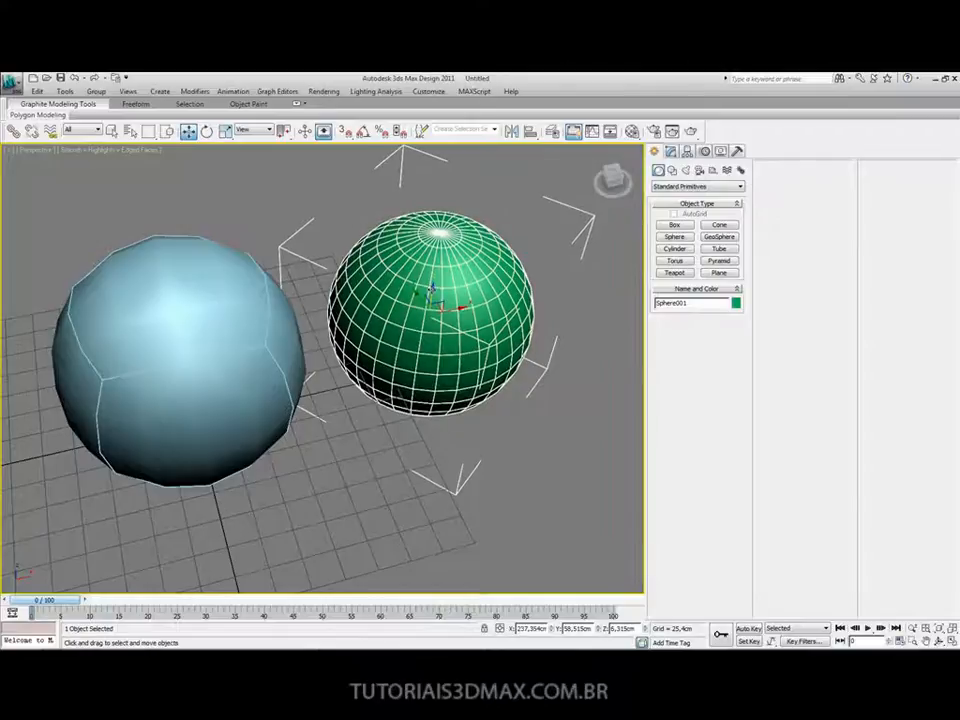
click(529, 414)
click(470, 312)
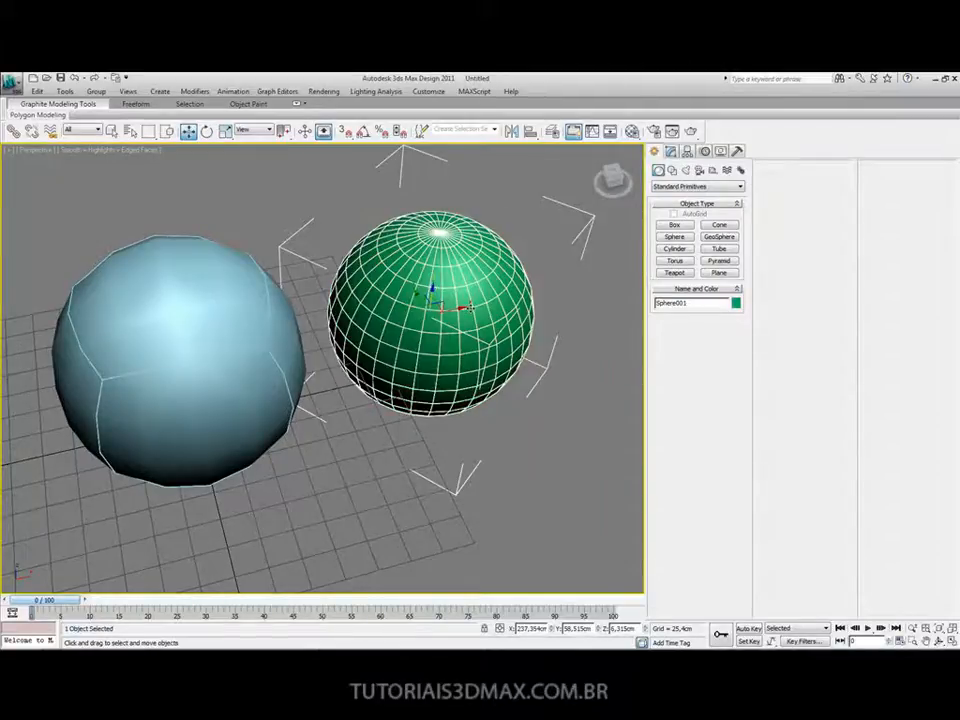
drag(432, 290, 432, 284)
click(516, 445)
click(481, 316)
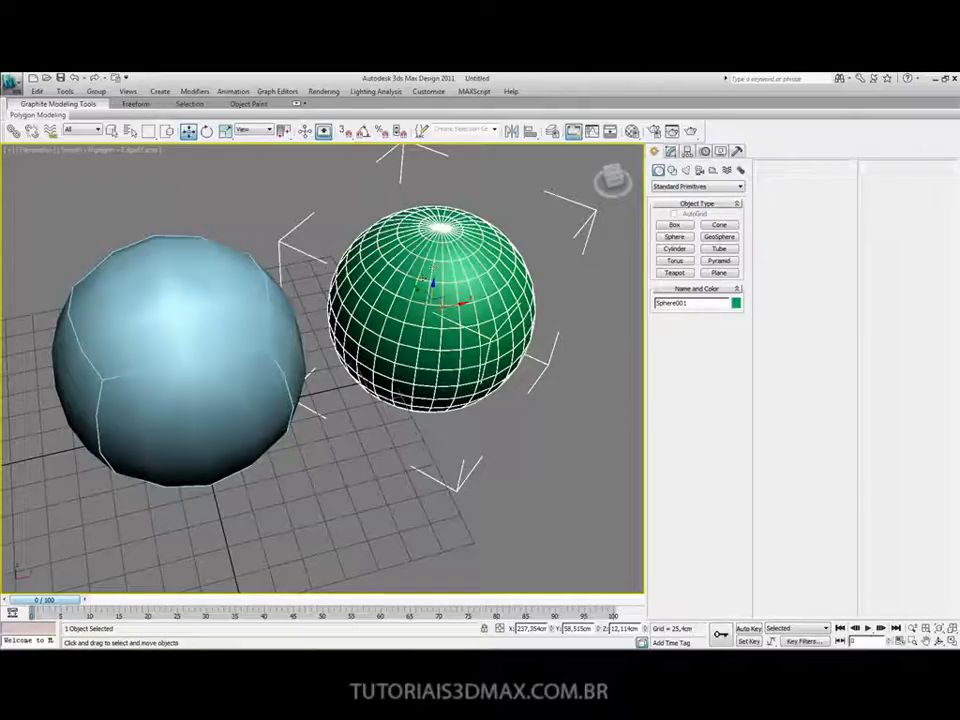
click(340, 496)
click(422, 334)
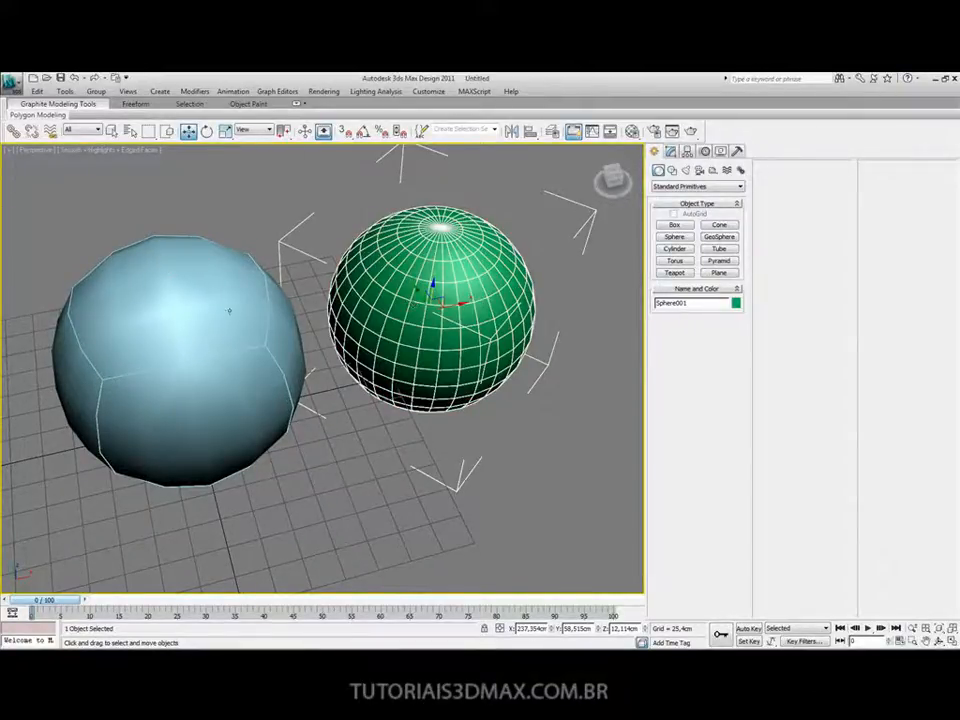
- Delete the green sphere beside the smoothed cube
click(231, 309)
click(351, 298)
click(240, 306)
click(382, 296)
click(439, 412)
click(429, 279)
key(Delete)
- Select the smoothed cube and rename it vidro
alt+middle_drag(244, 362, 369, 336)
scroll(358, 309, down, 3)
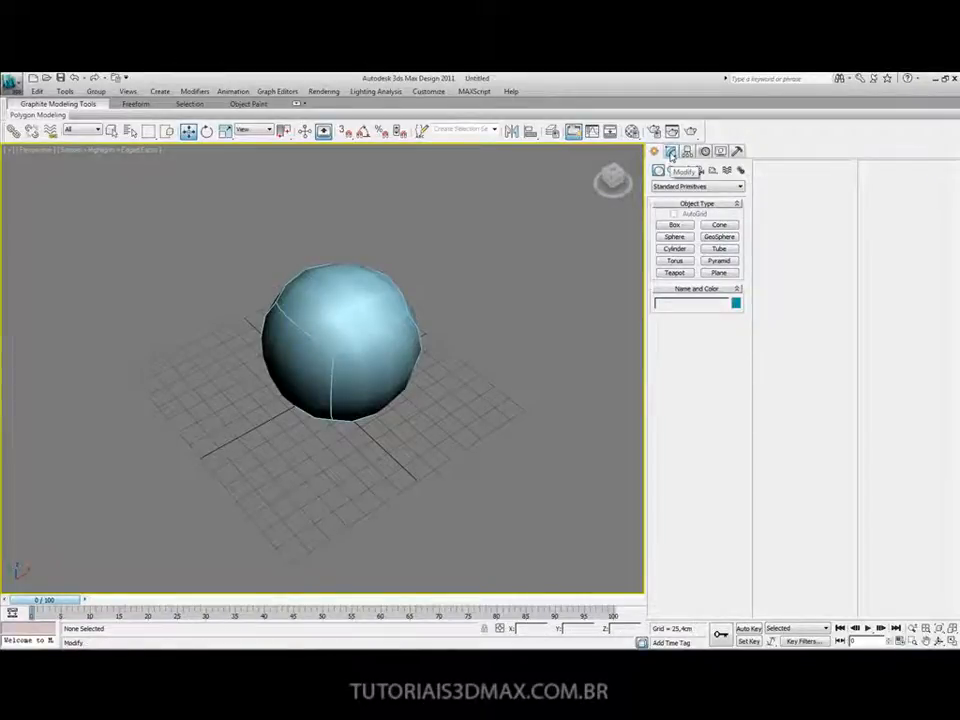
click(671, 152)
click(362, 323)
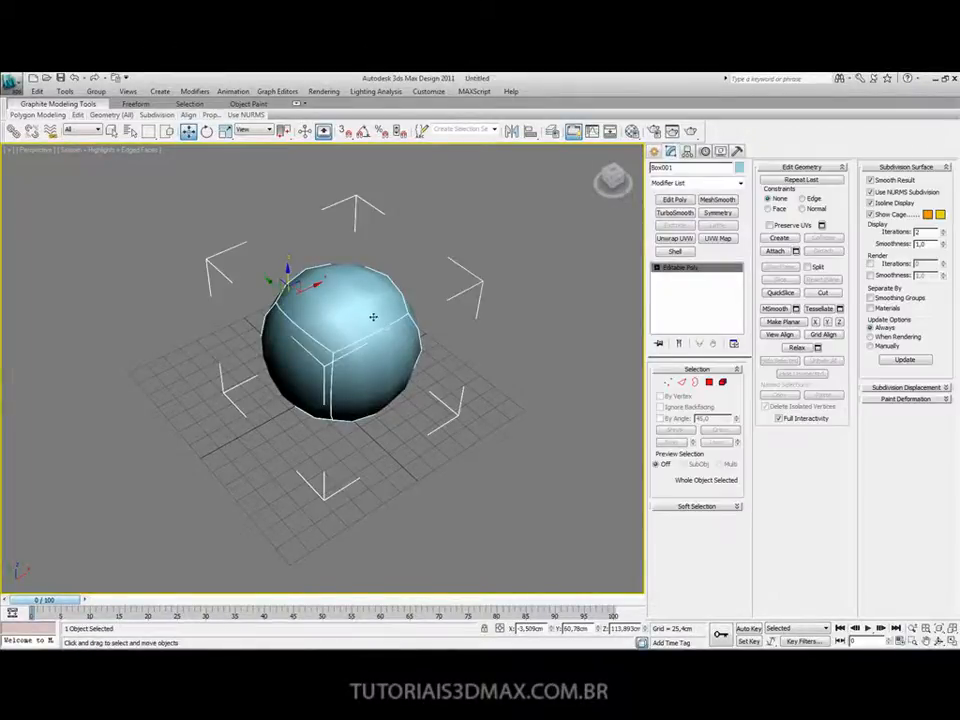
double_click(701, 168)
text(lidro)
middle_drag(335, 311, 338, 306)
- Switch NURMS Subdivision off and on repeatedly to compare the plain cube with its smoothed shape
click(904, 193)
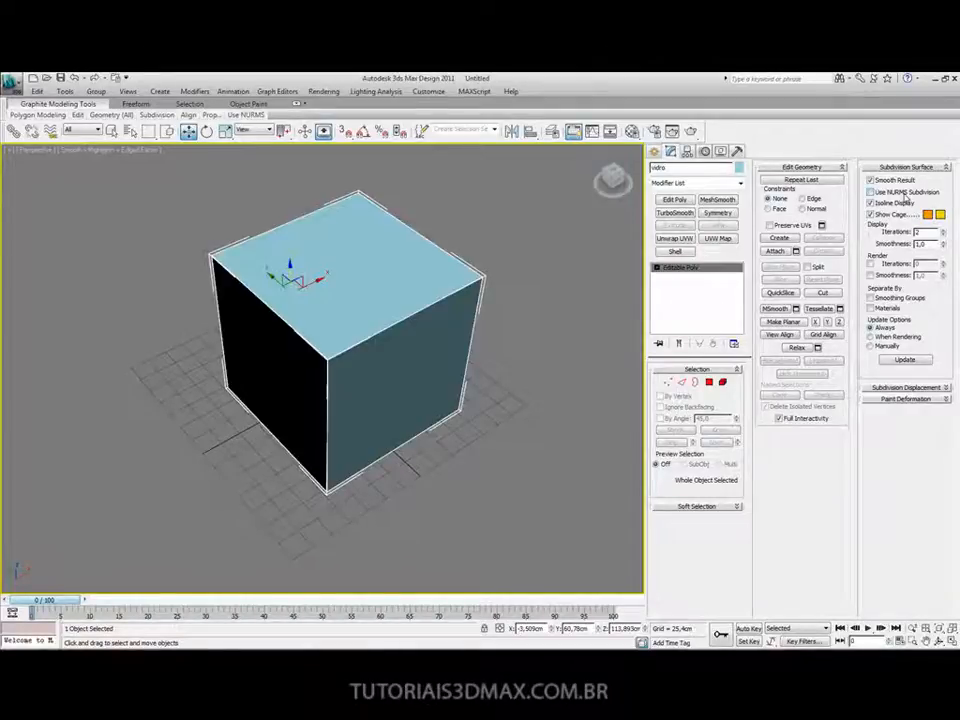
click(904, 193)
click(904, 193)
click(904, 193)
click(904, 193)
click(904, 193)
click(904, 193)
click(904, 193)
click(904, 193)
click(904, 193)
click(904, 193)
click(904, 193)
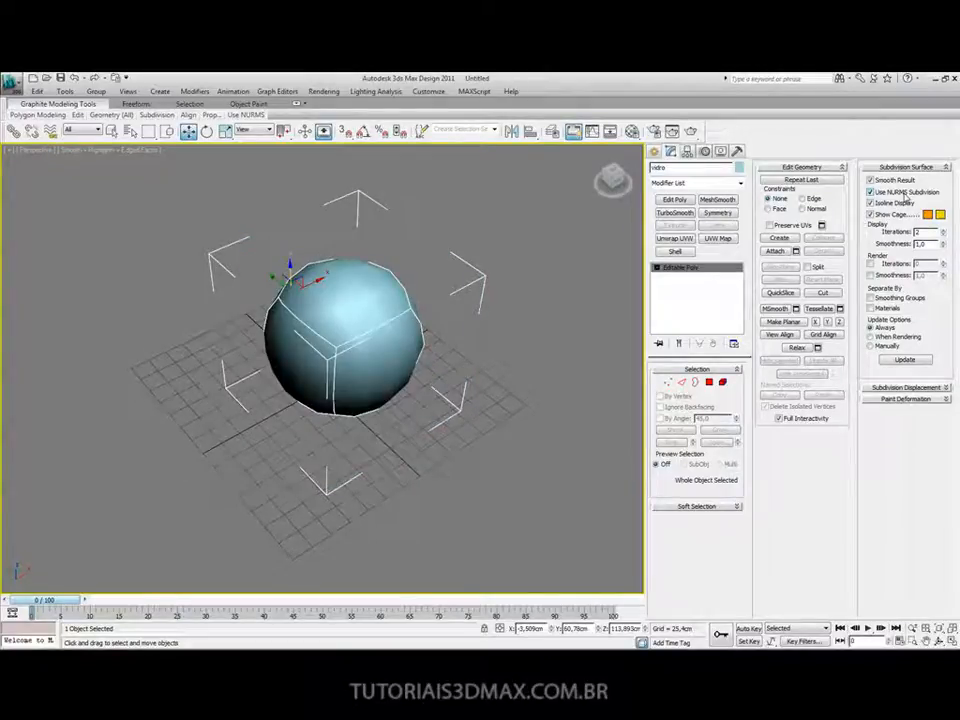
click(904, 193)
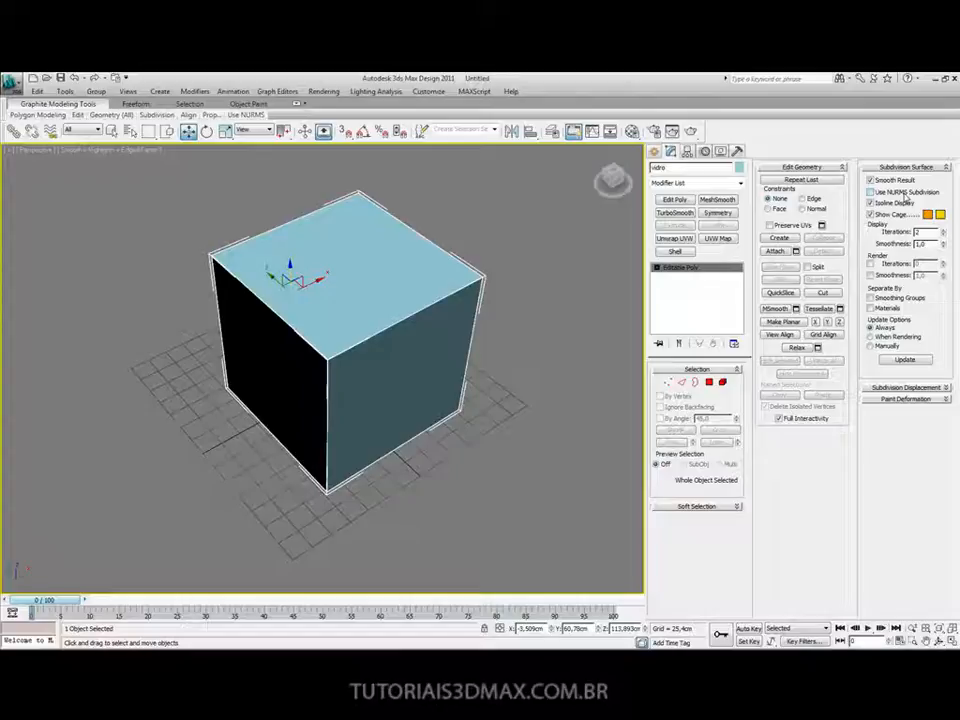
click(904, 194)
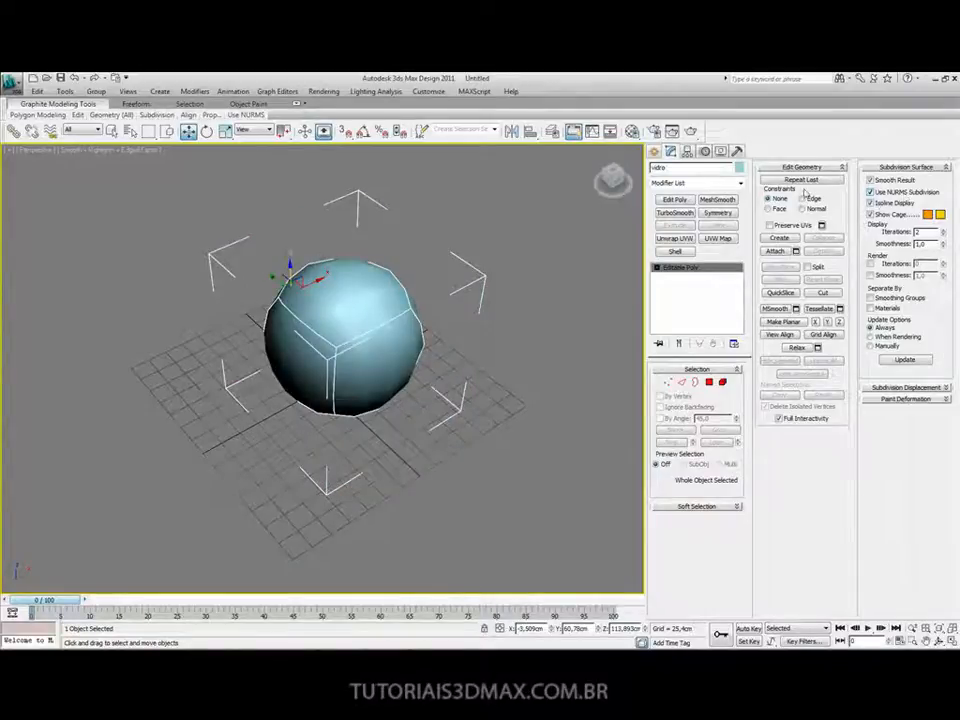
- Render the smoothed object in the perspective view, close the render window and disable NURMS Subdivision
click(691, 132)
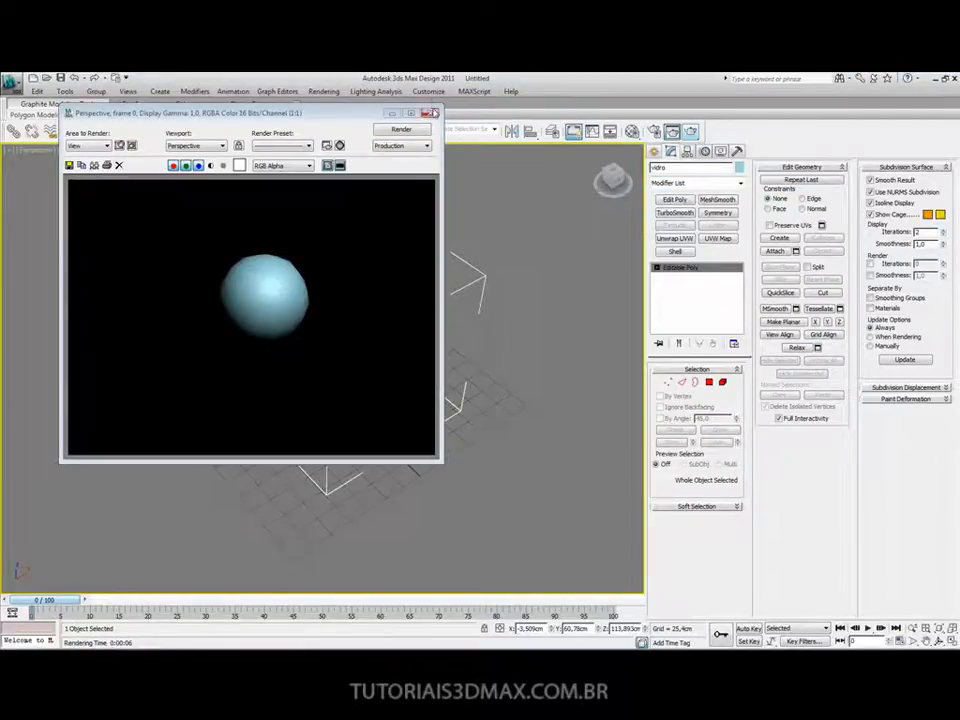
click(431, 113)
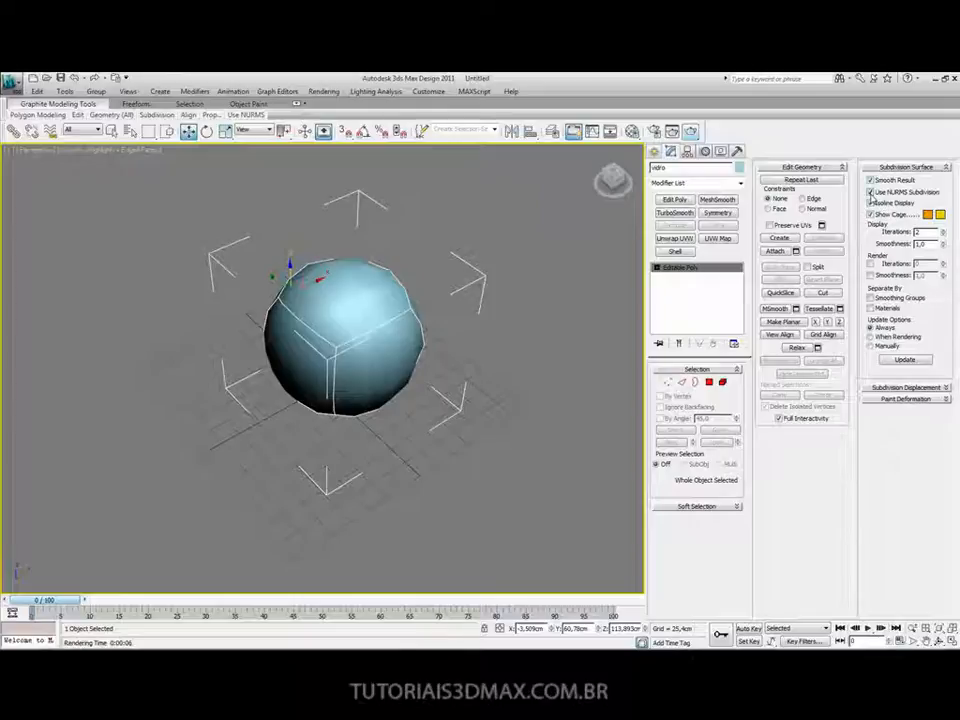
click(870, 192)
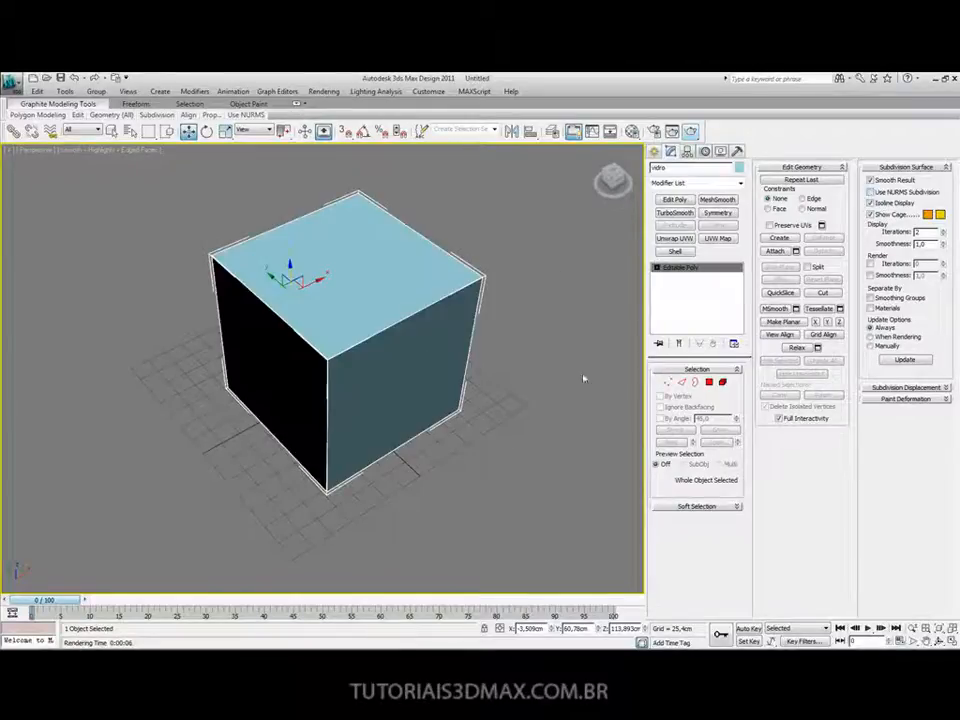
- Make the cube see-through and hide the grid in the perspective view
middle_drag(402, 316, 410, 318)
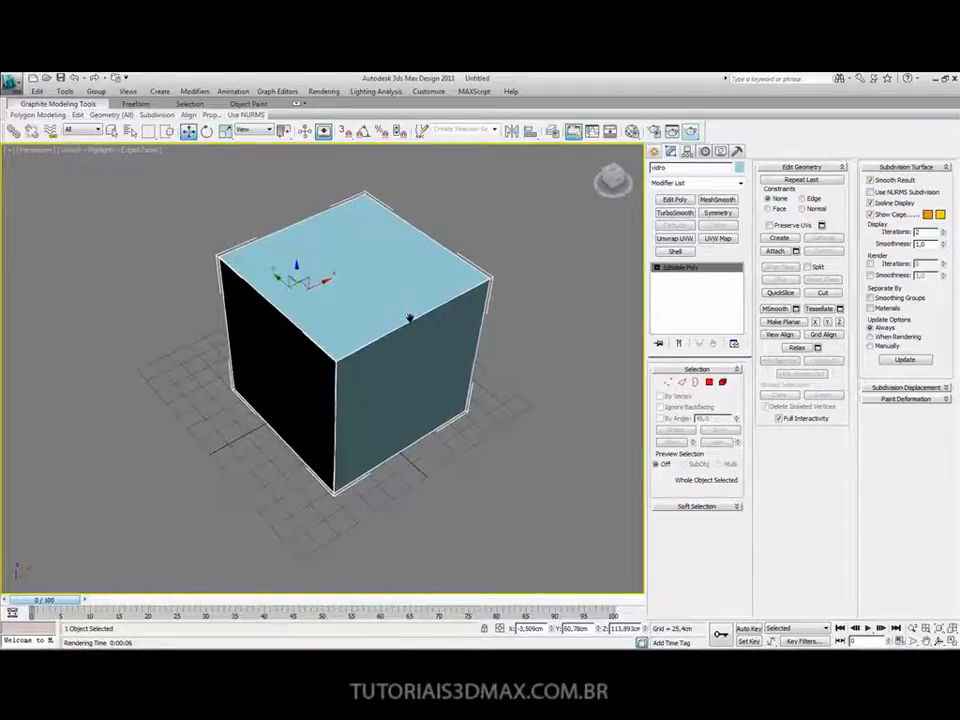
scroll(405, 316, down, 5)
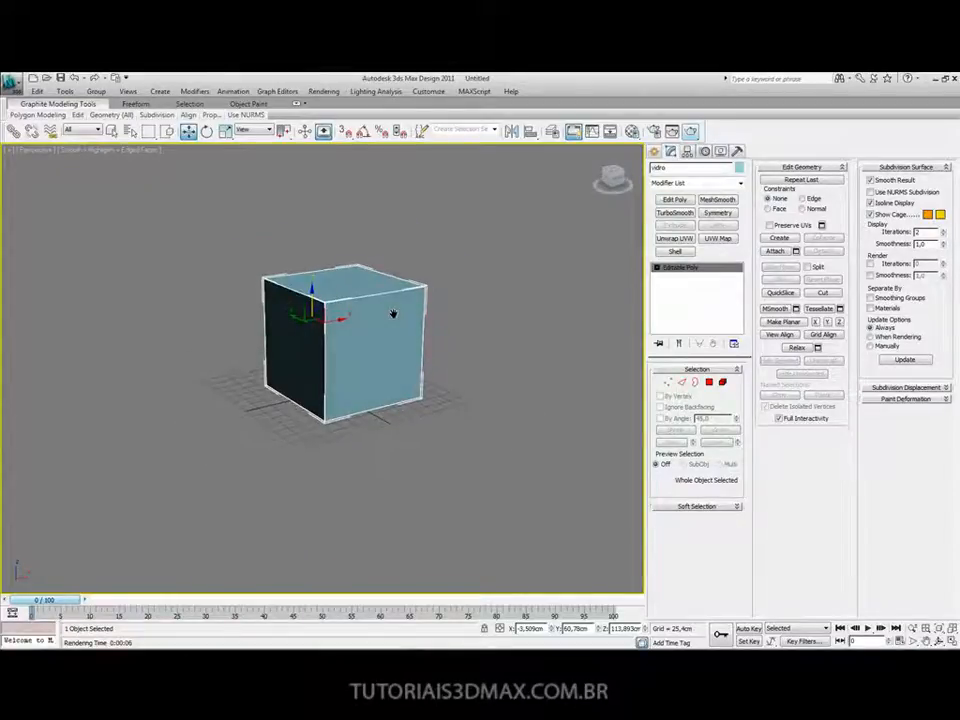
key(f)
middle_drag(336, 283, 383, 325)
key(alt+x)
middle_drag(377, 346, 352, 381)
key(g)
key(p)
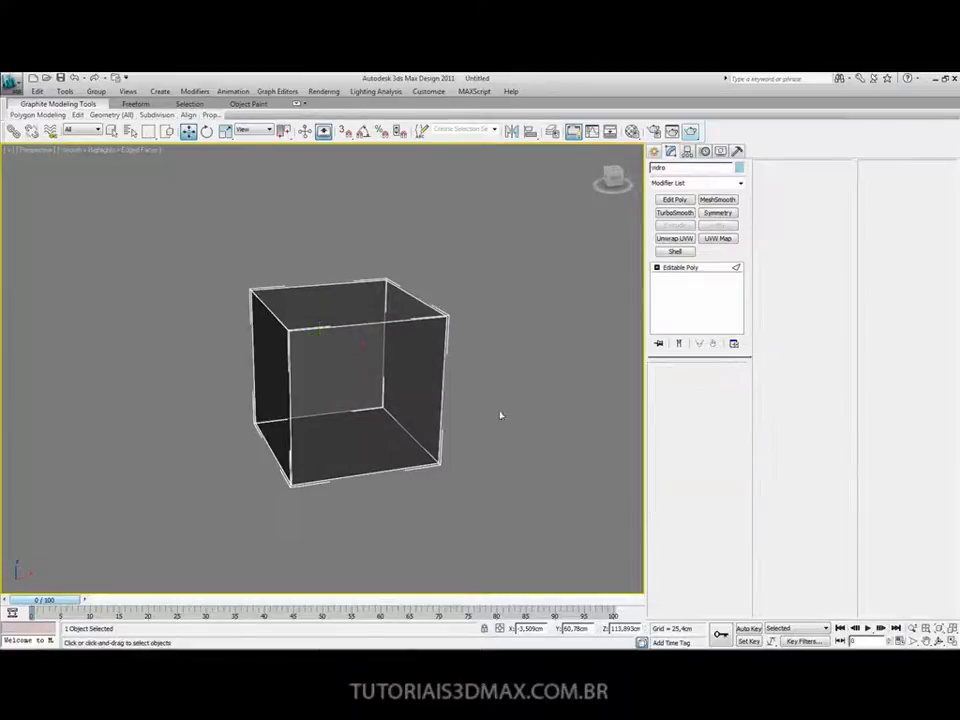
- Ring-select the cube's four vertical edges and connect them with a horizontal edge loop around the middle
click(446, 384)
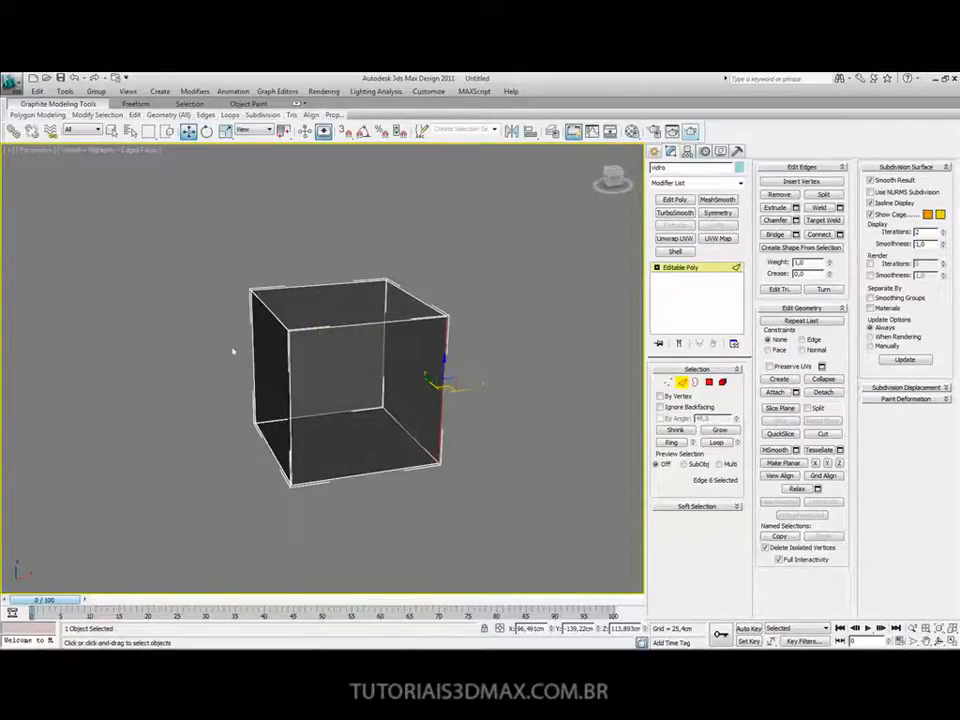
click(287, 375)
click(673, 442)
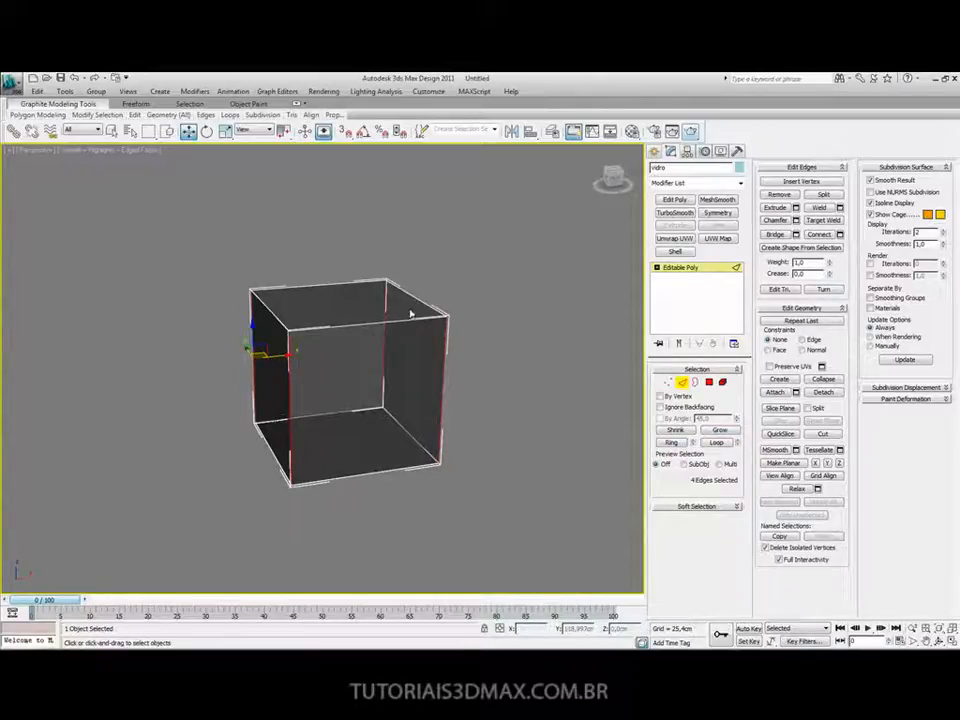
alt+middle_drag(221, 314, 247, 338)
alt+middle_drag(346, 361, 360, 371)
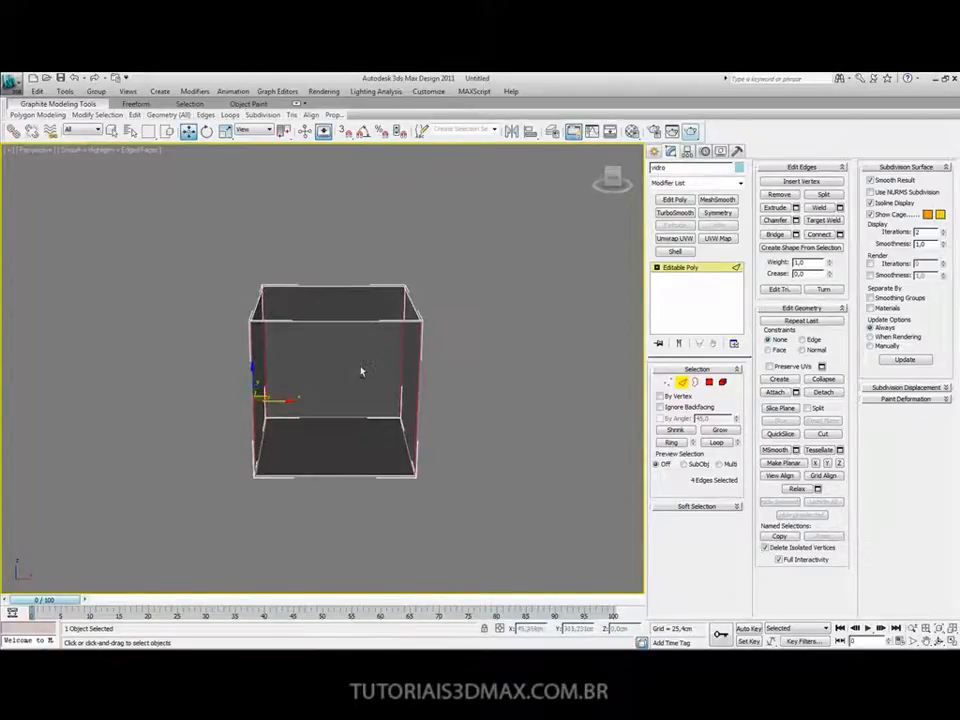
click(819, 236)
mouse_move(330, 370)
alt+middle_down()
mouse_move(369, 369)
mouse_move(246, 358)
mouse_move(345, 370)
alt+middle_up()
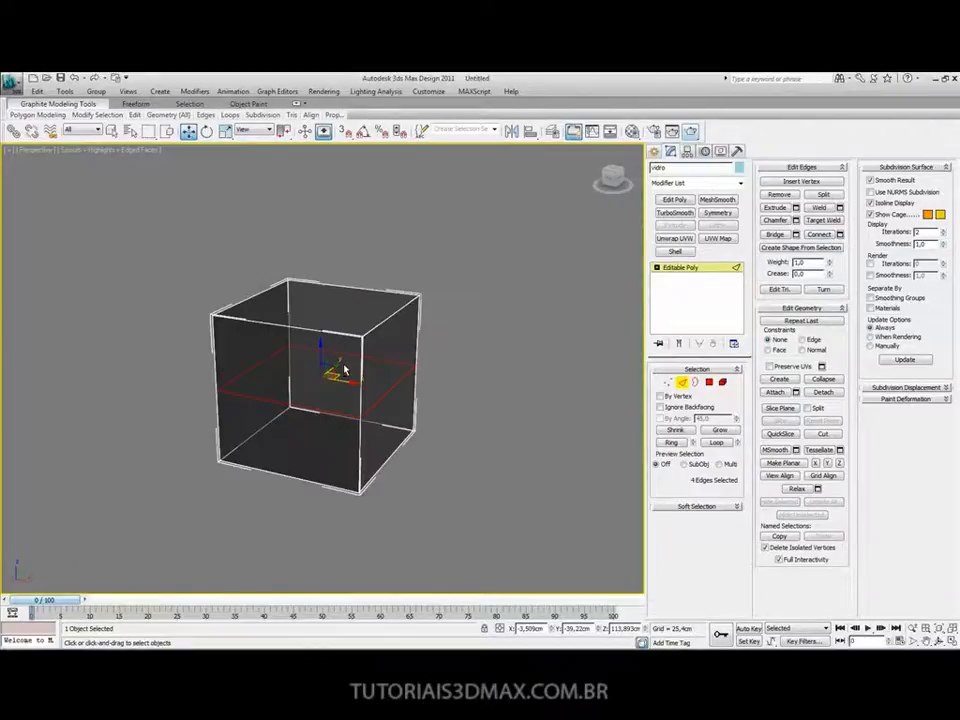
- Enable NURMS Subdivision to examine the cube smoothed with the horizontal loop, and disable it again
click(870, 191)
mouse_move(282, 305)
alt+middle_down()
mouse_move(308, 400)
mouse_move(181, 375)
alt+middle_up()
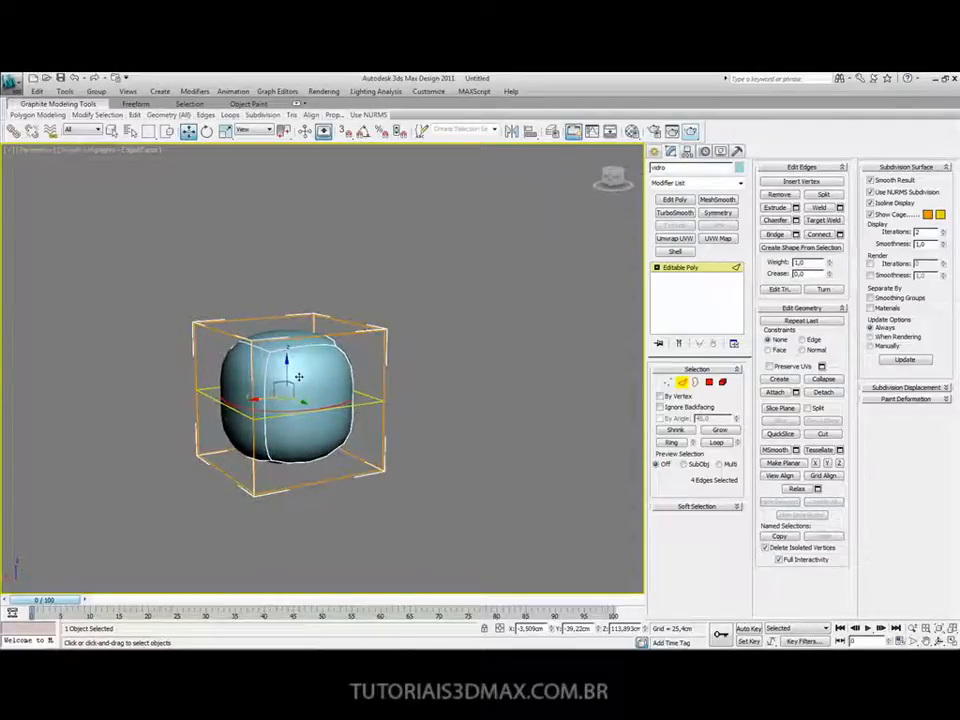
alt+middle_drag(206, 276, 343, 336)
click(887, 192)
- Turn off the see-through display and connect a ring of horizontal edges with a vertical edge loop around the cube
key(alt+x)
key(alt+x)
key(alt+x)
key(alt+x)
alt+middle_drag(388, 480, 413, 370)
click(818, 236)
alt+middle_drag(536, 332, 470, 335)
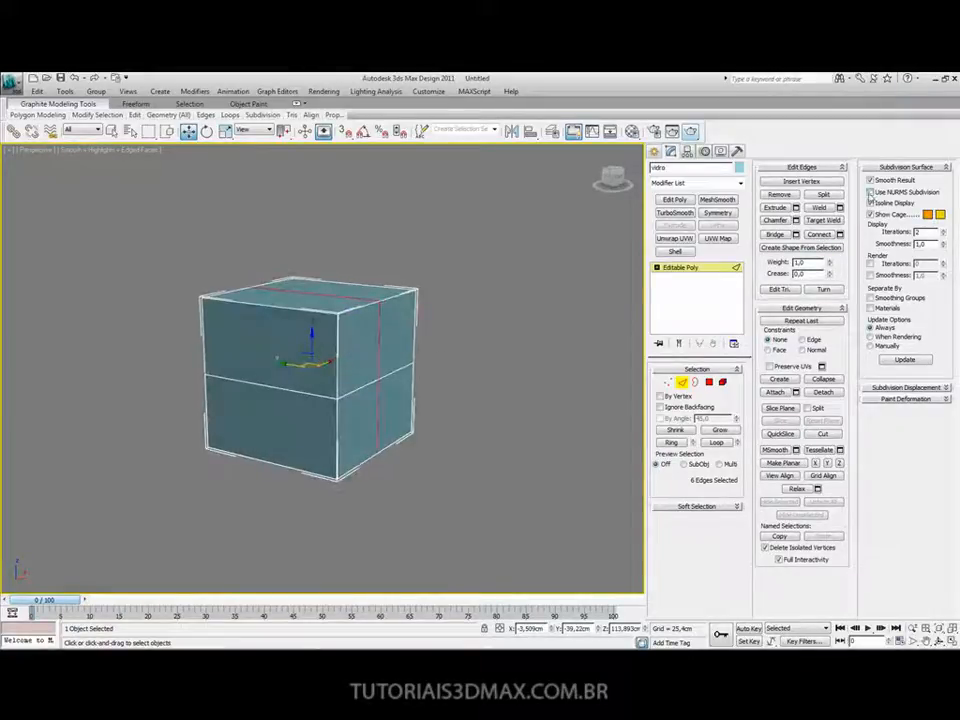
- Switch NURMS Subdivision on to inspect the rounding with two edge loops, and switch it back off
click(870, 191)
alt+middle_drag(300, 360, 430, 354)
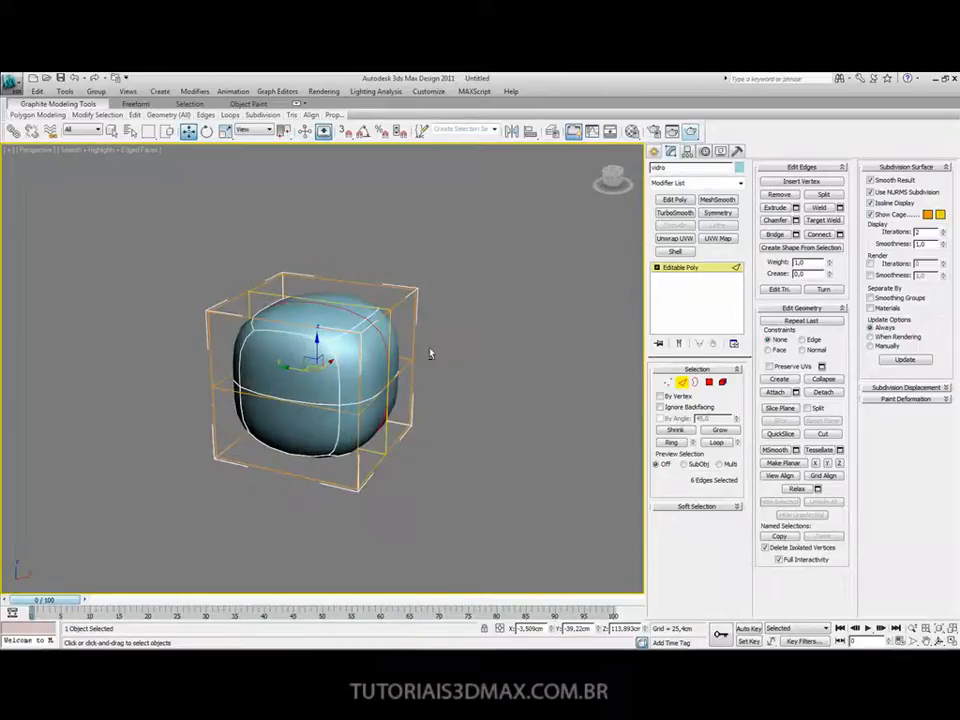
click(872, 192)
- Connect the remaining ring of edges with a second vertical loop perpendicular to the first
alt+middle_drag(300, 286, 326, 260)
drag(355, 487, 356, 490)
alt+middle_drag(236, 378, 500, 372)
click(819, 234)
alt+middle_drag(313, 354, 341, 372)
- Enable NURMS Subdivision, render the smoothed cube in the perspective view and close the render window
click(875, 192)
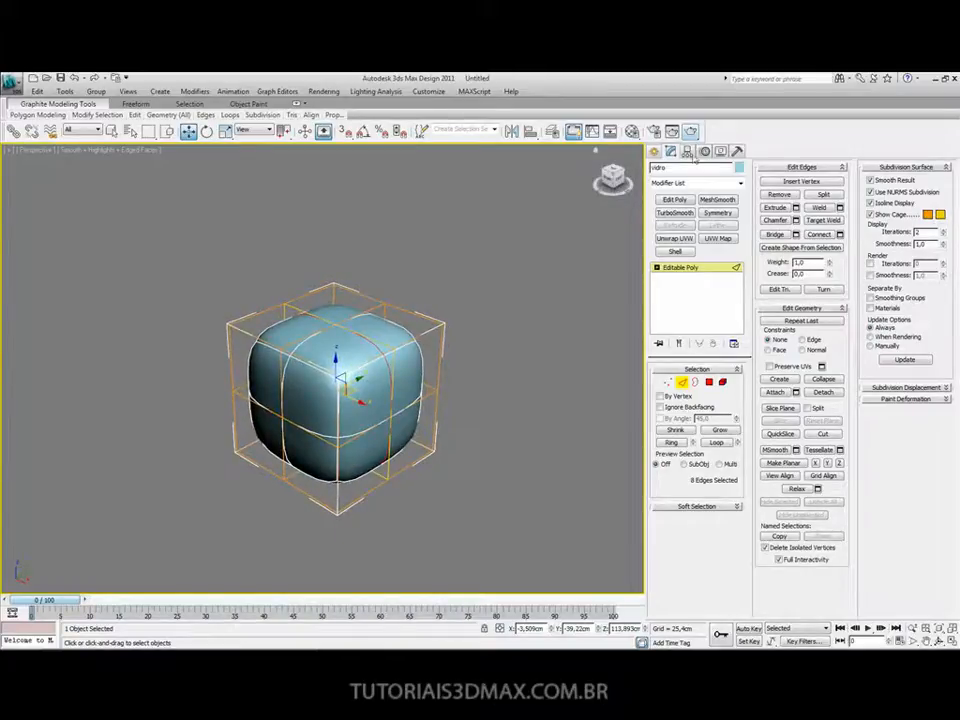
click(690, 131)
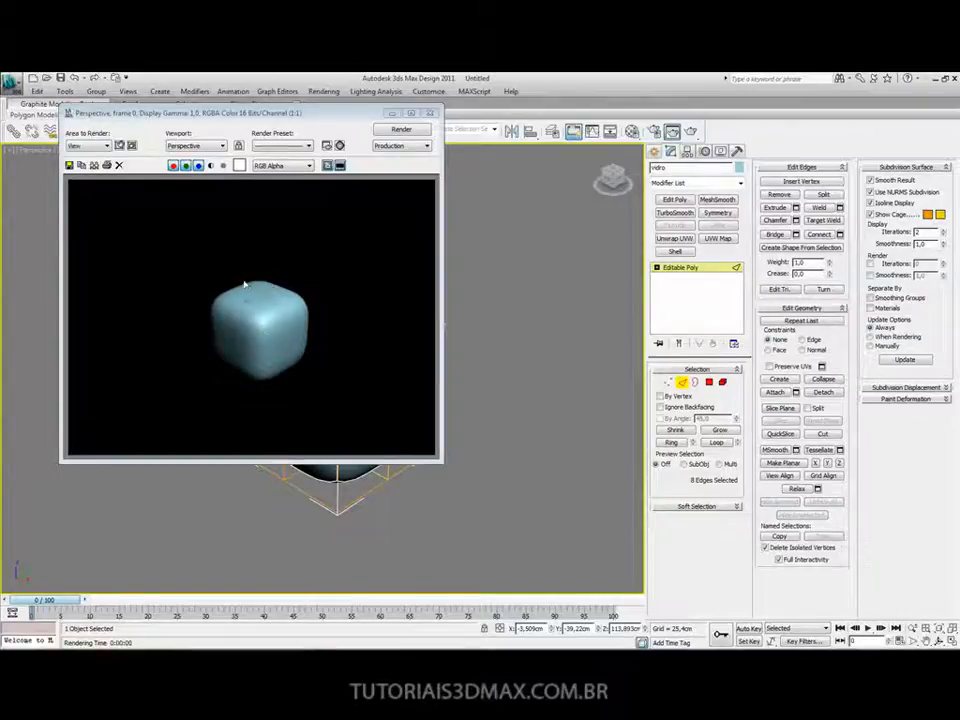
click(428, 114)
middle_drag(346, 388, 355, 348)
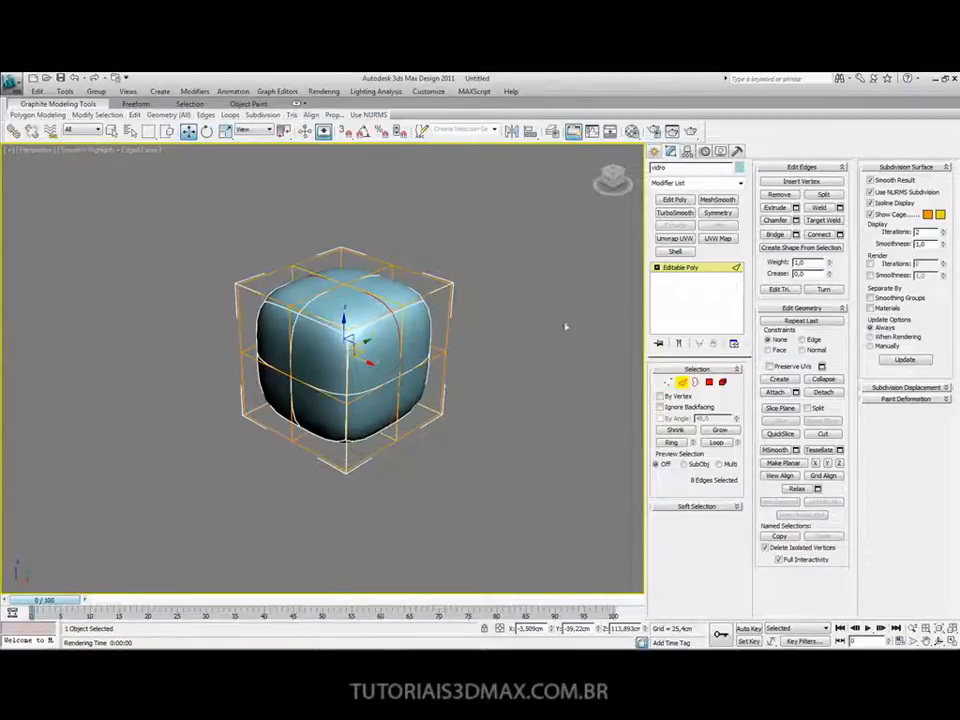
- Set the NURMS display iterations to 1
drag(925, 233, 870, 234)
text(1)
key(Return)
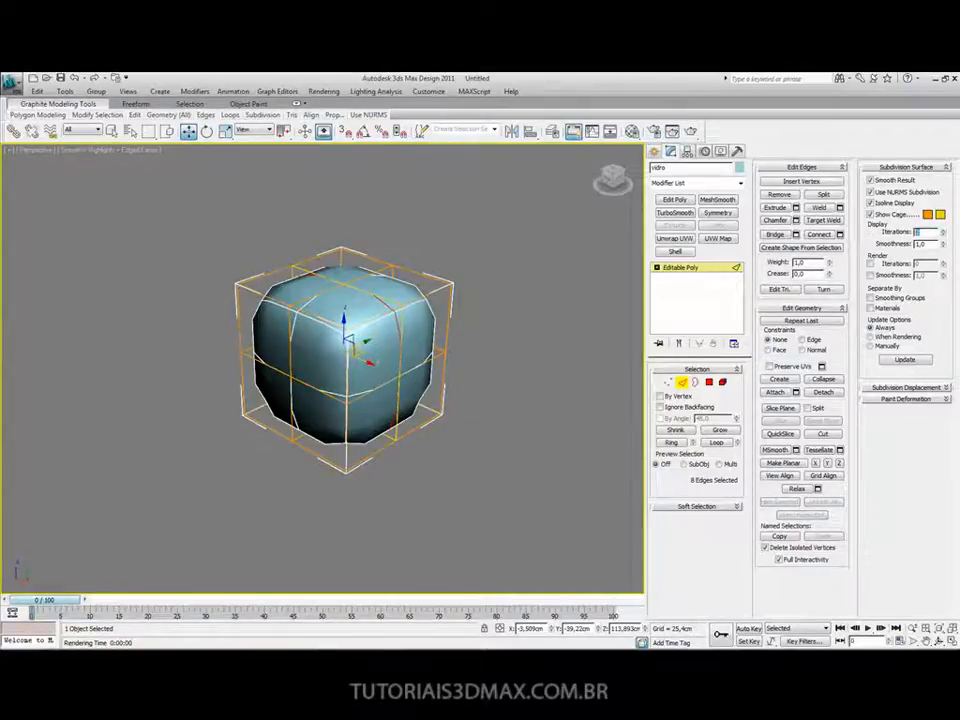
middle_drag(431, 387, 433, 373)
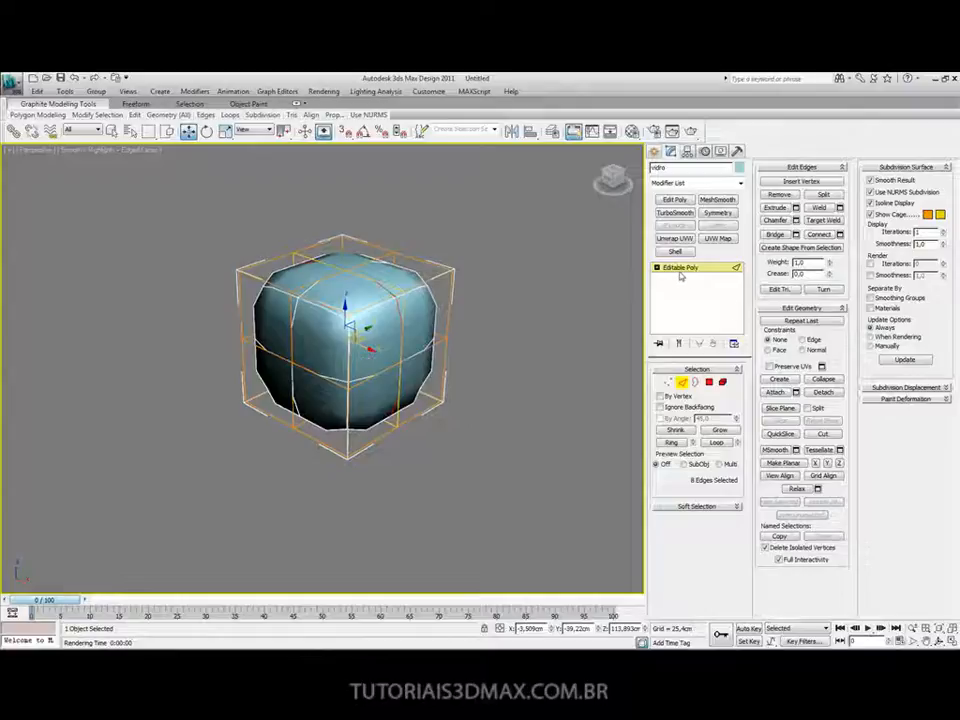
- Leave edge editing and select the whole smoothed object
click(683, 384)
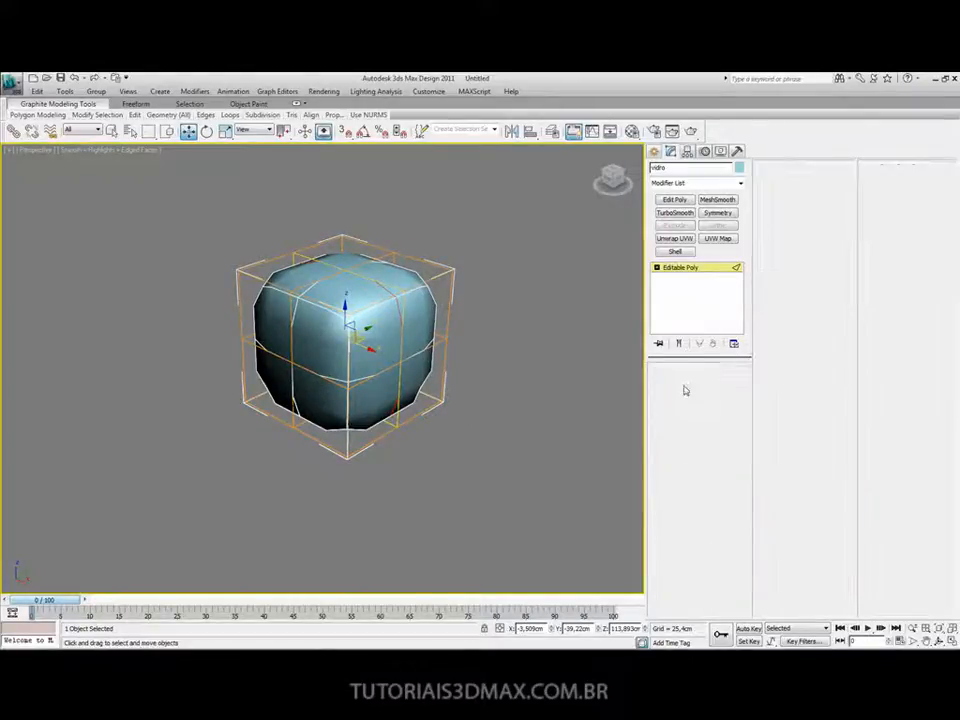
click(461, 341)
click(410, 335)
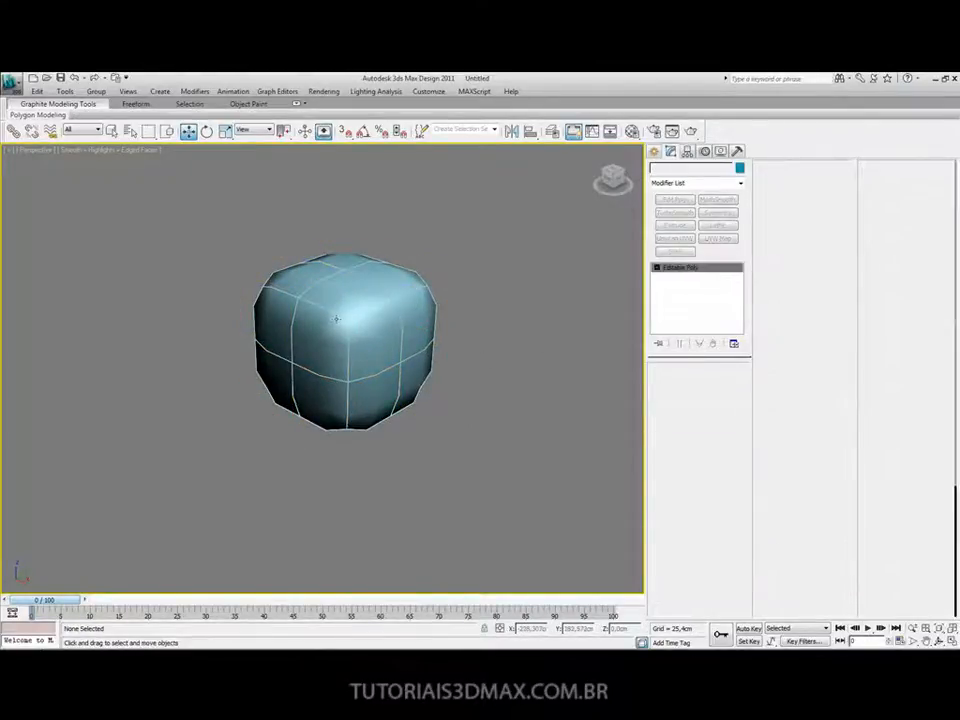
scroll(351, 347, up, 8)
scroll(351, 347, down, 3)
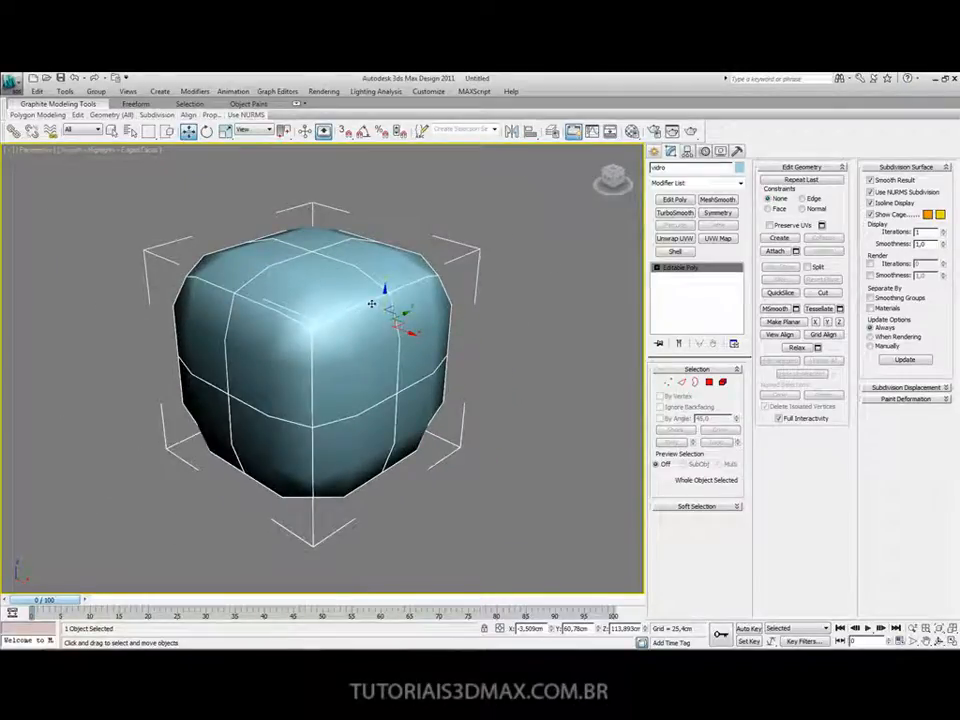
click(512, 293)
click(413, 309)
- Compare the object in wireframe, shaded and edged-faces display, ending with edged faces hidden
key(F3)
key(F3)
key(F4)
key(ctrl+d)
click(387, 316)
key(F4)
key(F4)
key(F4)
key(F4)
key(F4)
key(F4)
key(F4)
key(F4)
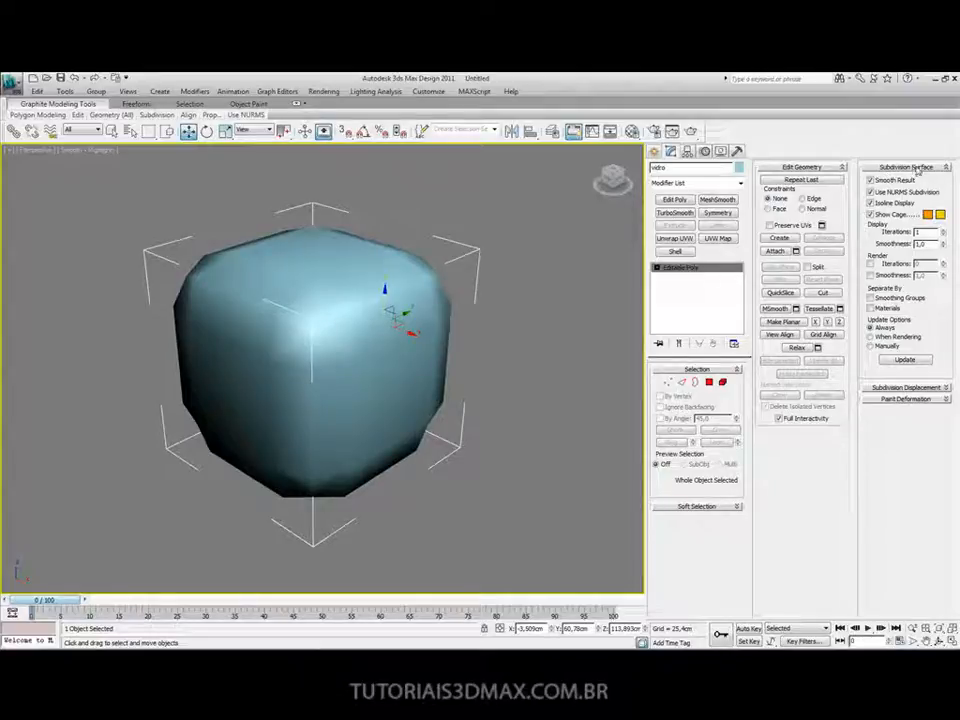
- Toggle NURMS Subdivision repeatedly to compare the plain and smoothed shapes, leaving it enabled
click(871, 192)
click(871, 192)
click(871, 192)
click(871, 192)
- Enter vertex editing and switch Show Cage off and on to compare the object with and without its control cage
click(668, 383)
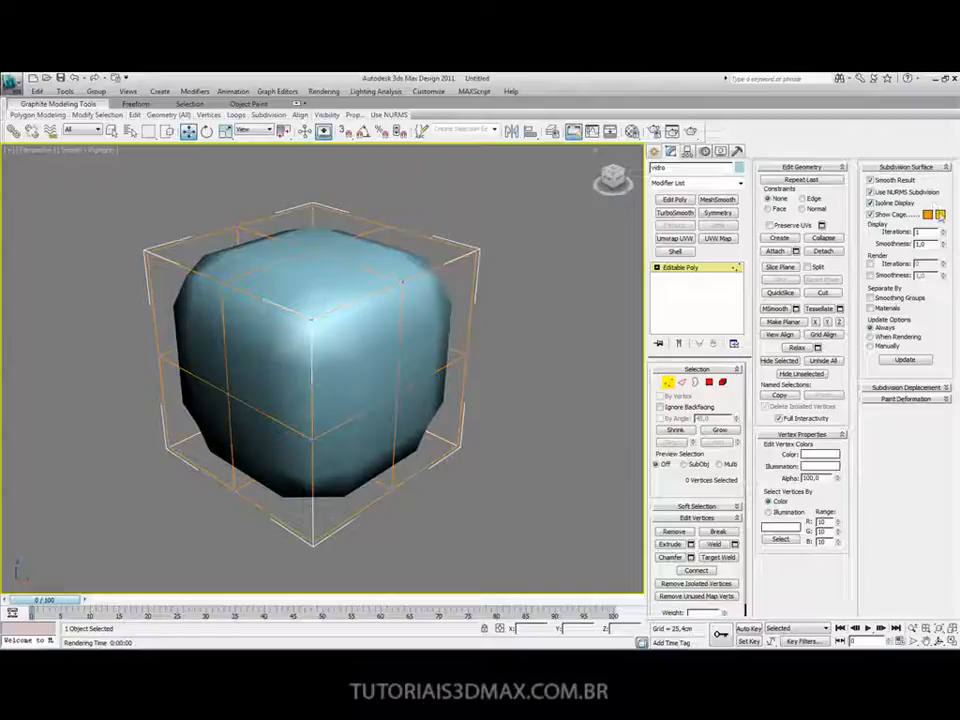
click(871, 215)
click(871, 215)
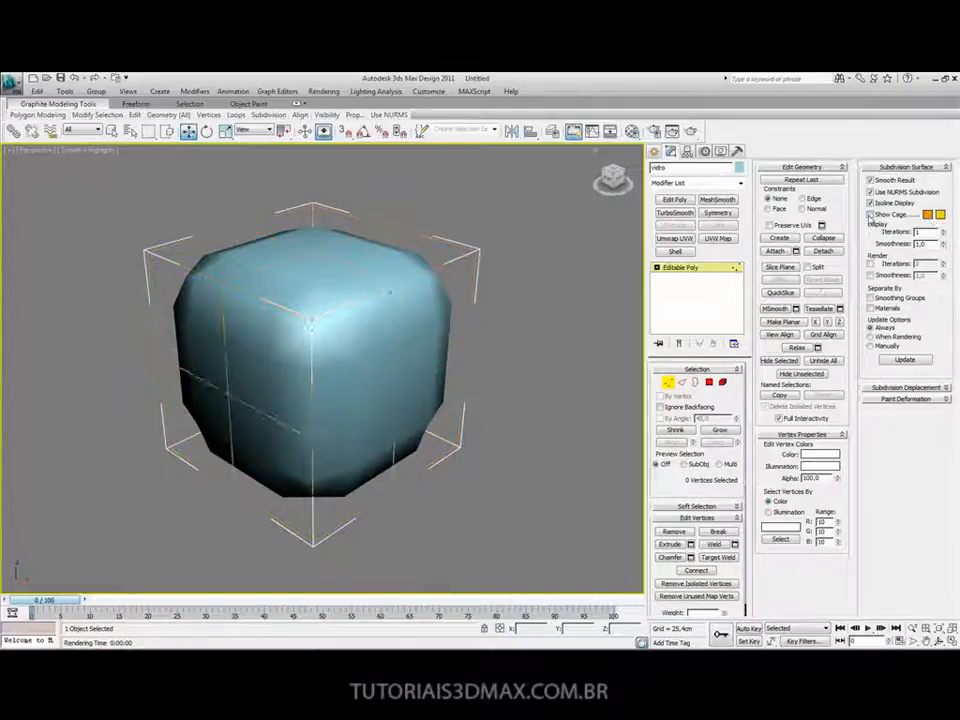
middle_drag(453, 321, 484, 321)
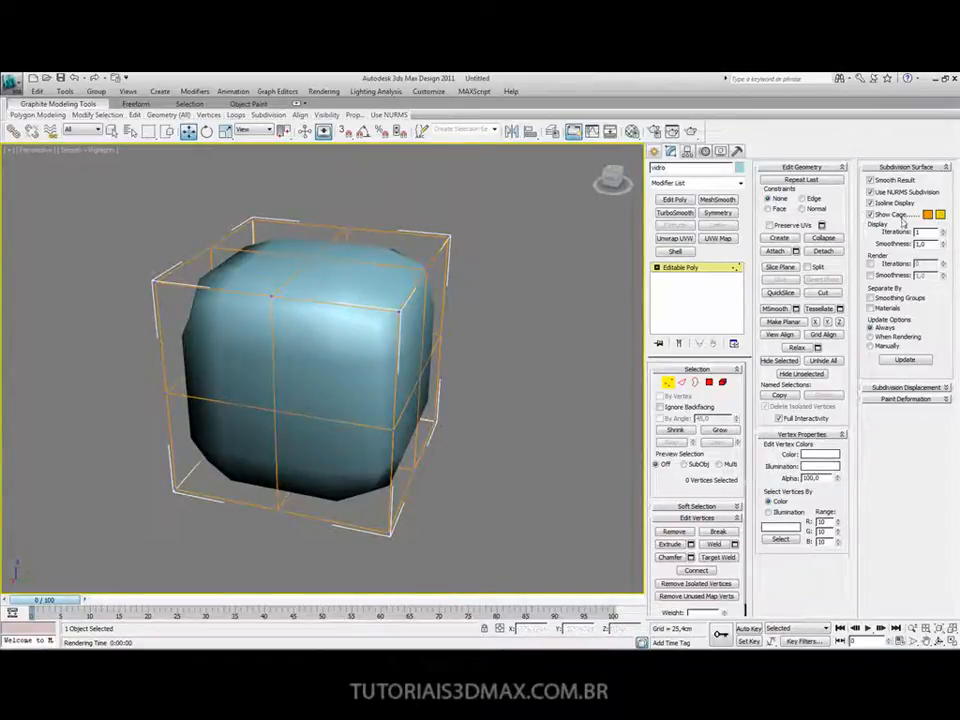
- Try 2 NURMS display iterations and restore the value to 1
drag(928, 234, 885, 236)
text(2)
key(Return)
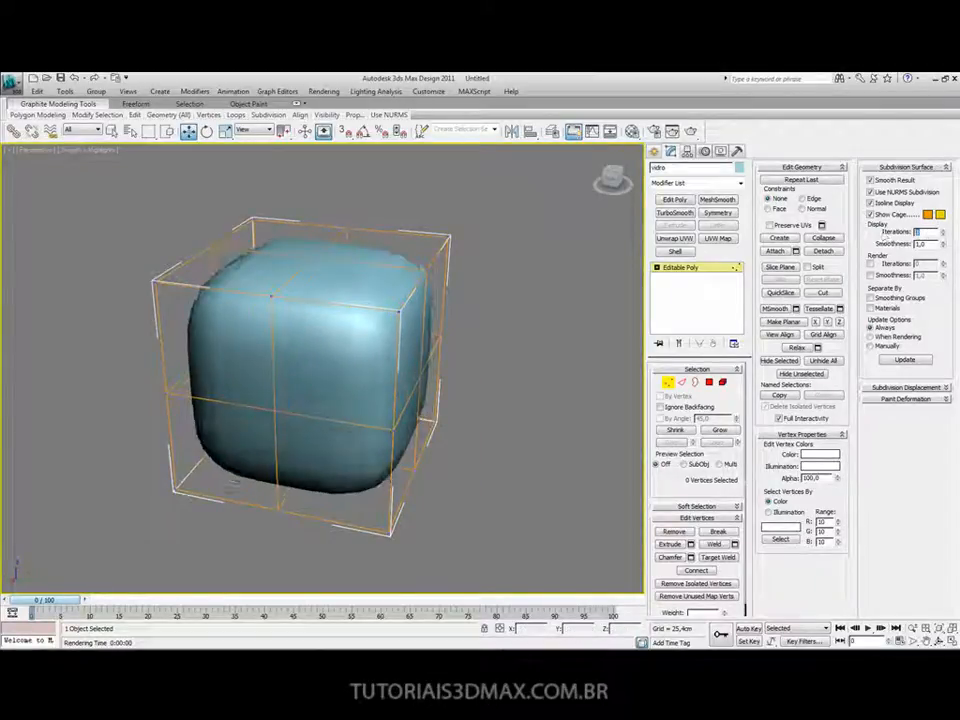
key(Return)
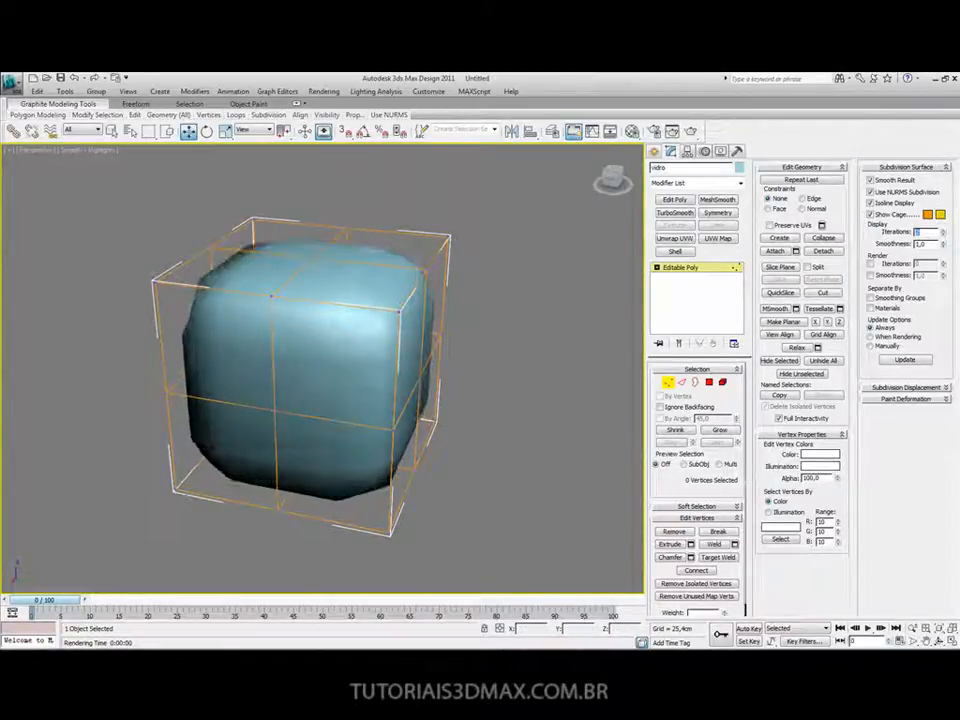
alt+middle_drag(426, 294, 307, 296)
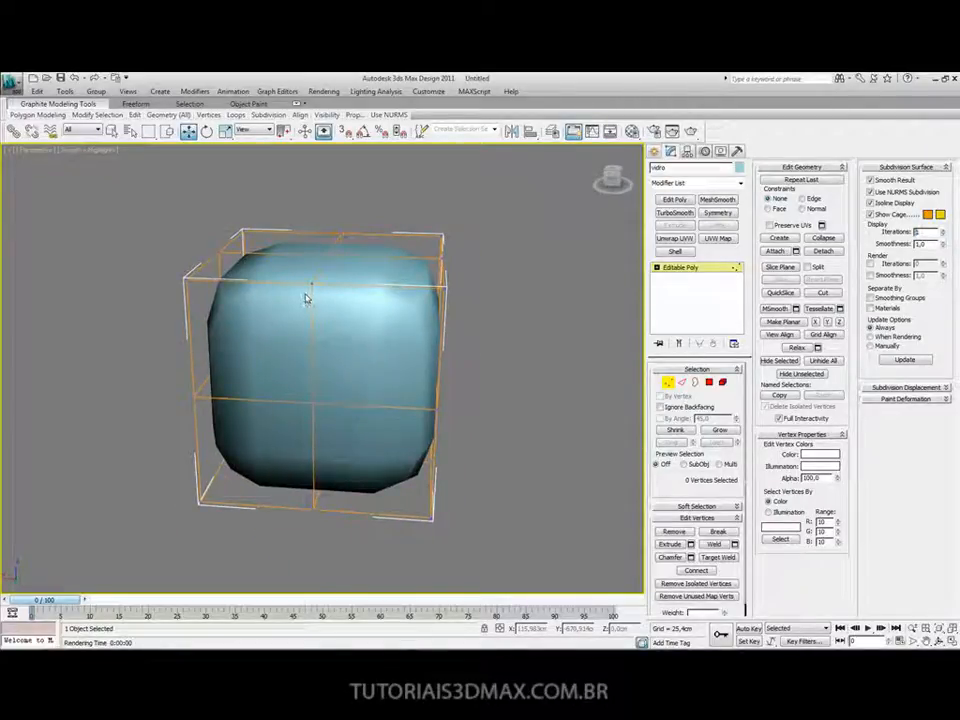
- Show all four viewports and select all of the object's vertices in the Front view
key(alt+w)
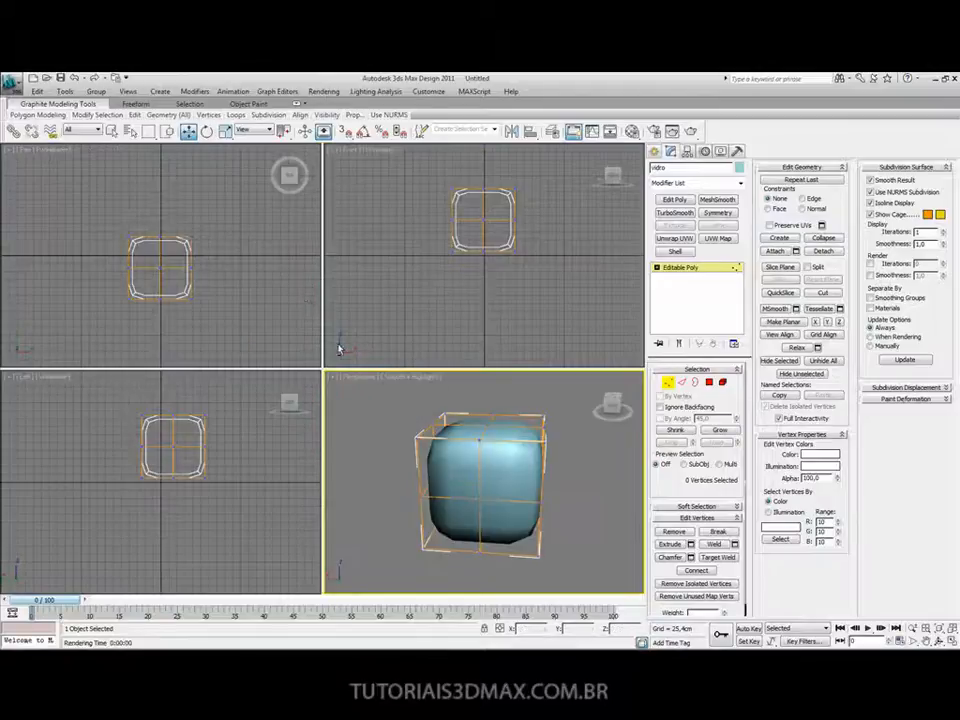
click(597, 380)
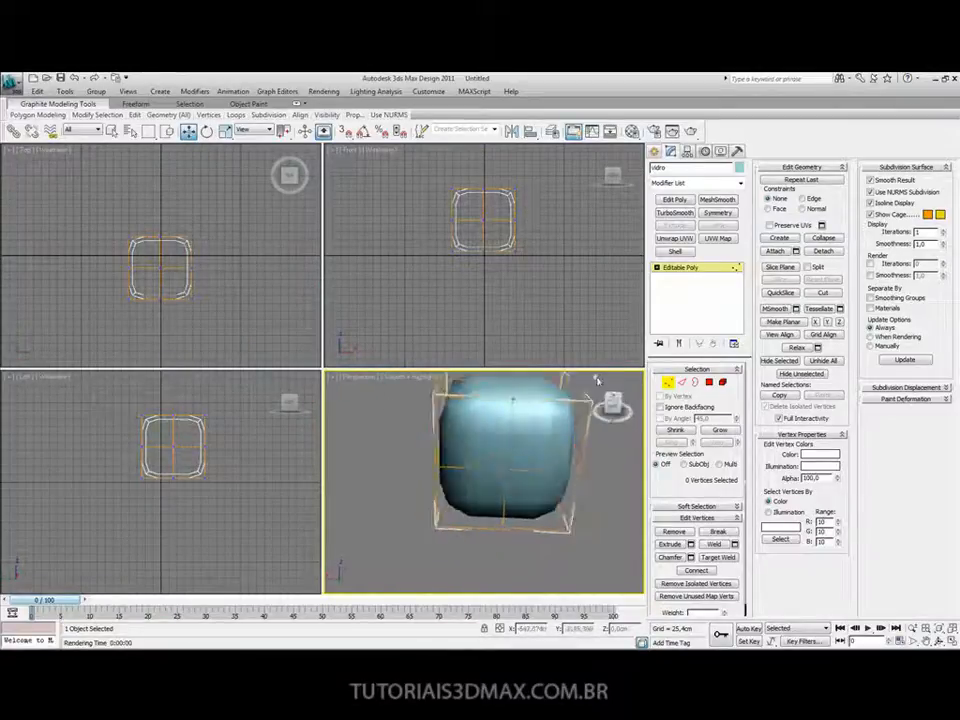
middle_drag(484, 418, 471, 443)
scroll(472, 444, down, 3)
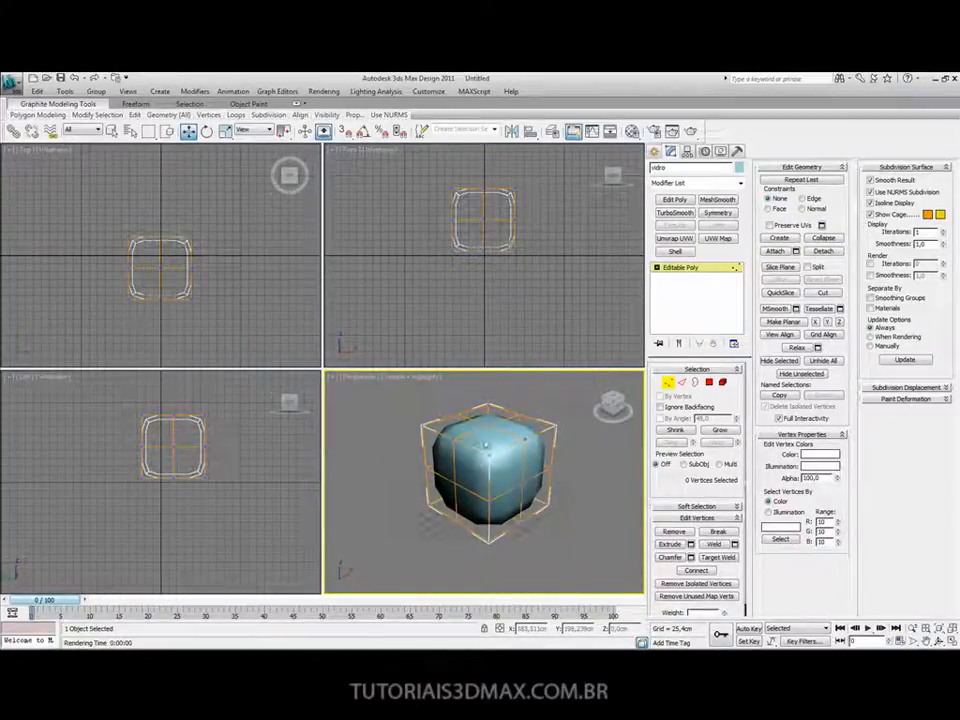
click(236, 279)
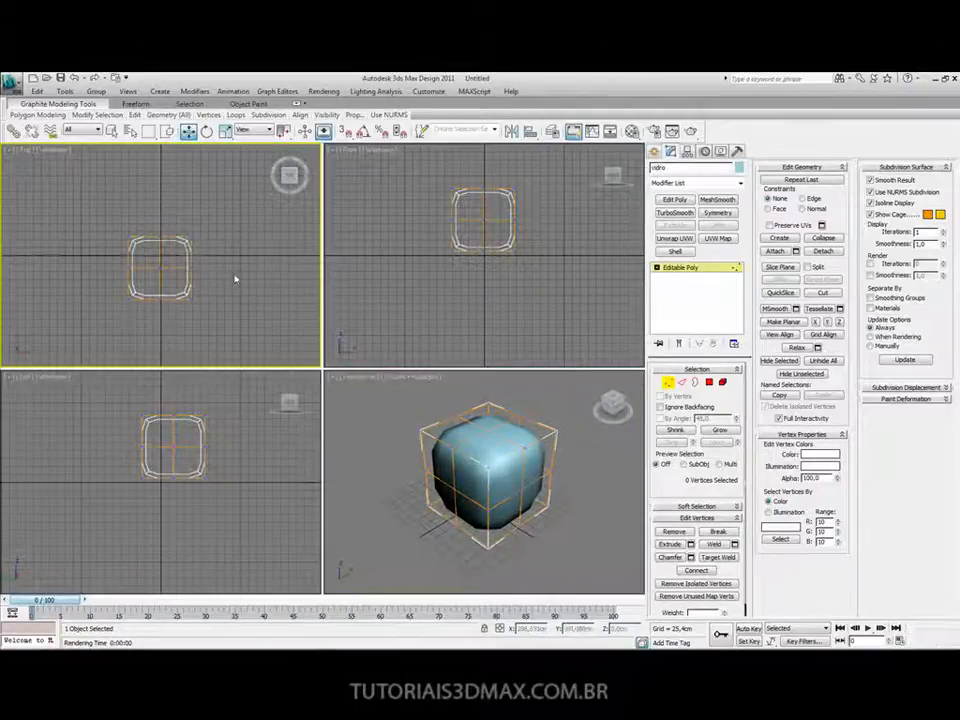
right_click(489, 268)
scroll(502, 263, up, 2)
scroll(501, 261, up, 2)
drag(389, 162, 598, 336)
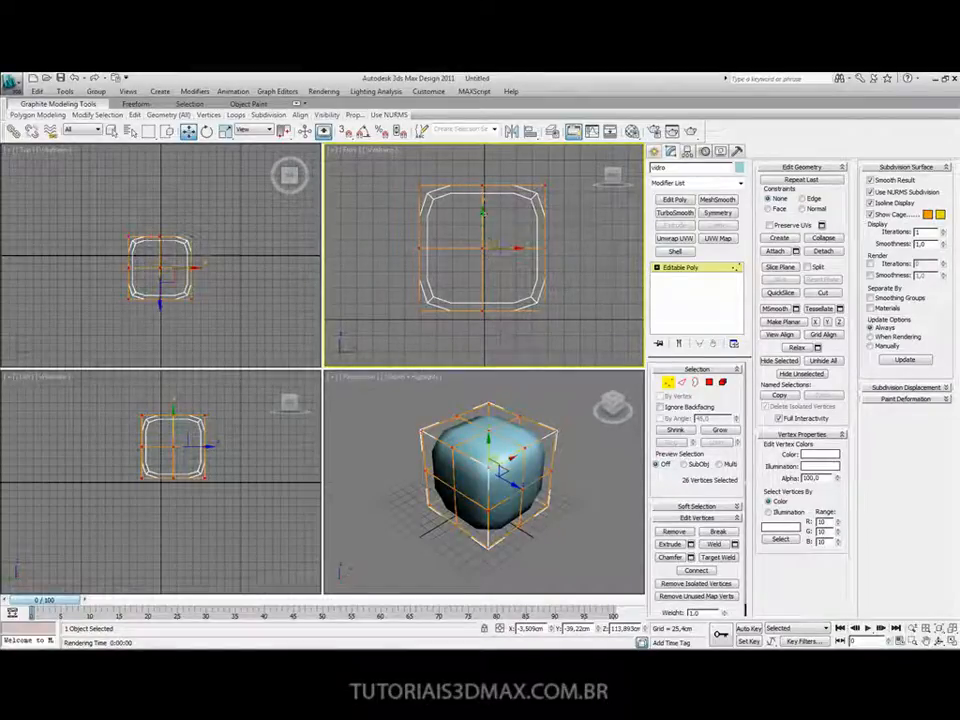
- Move the selected vertices in the Front and Top views to about X 0.2, Y -0.5, Z 100.2 cm and check their alignment
drag(483, 212, 512, 257)
right_click(200, 268)
scroll(188, 268, up, 2)
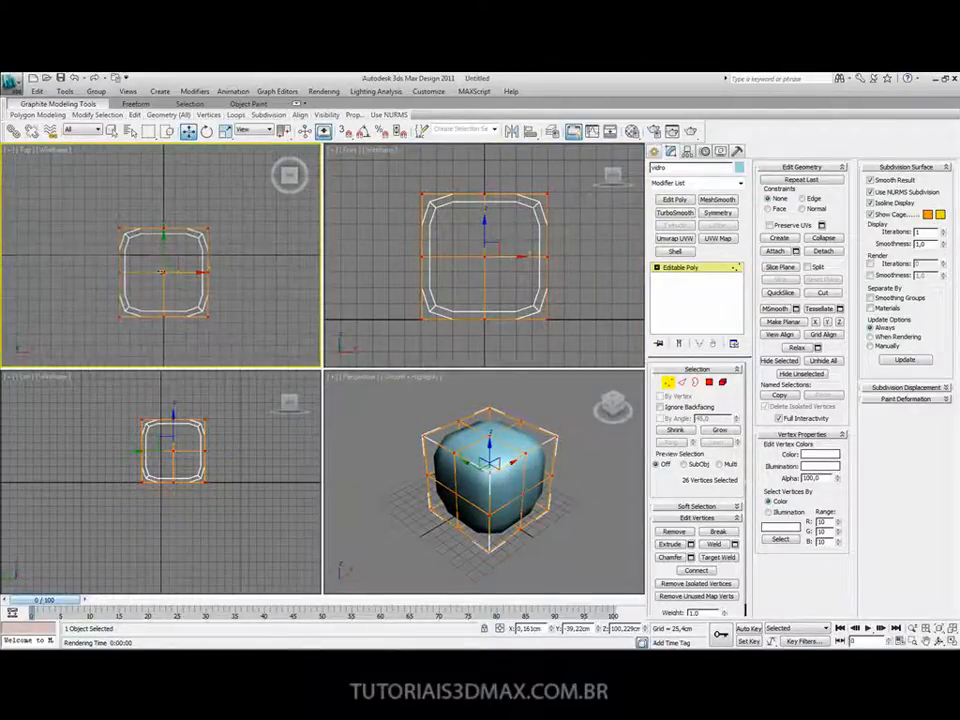
middle_drag(137, 275, 155, 275)
drag(181, 241, 181, 224)
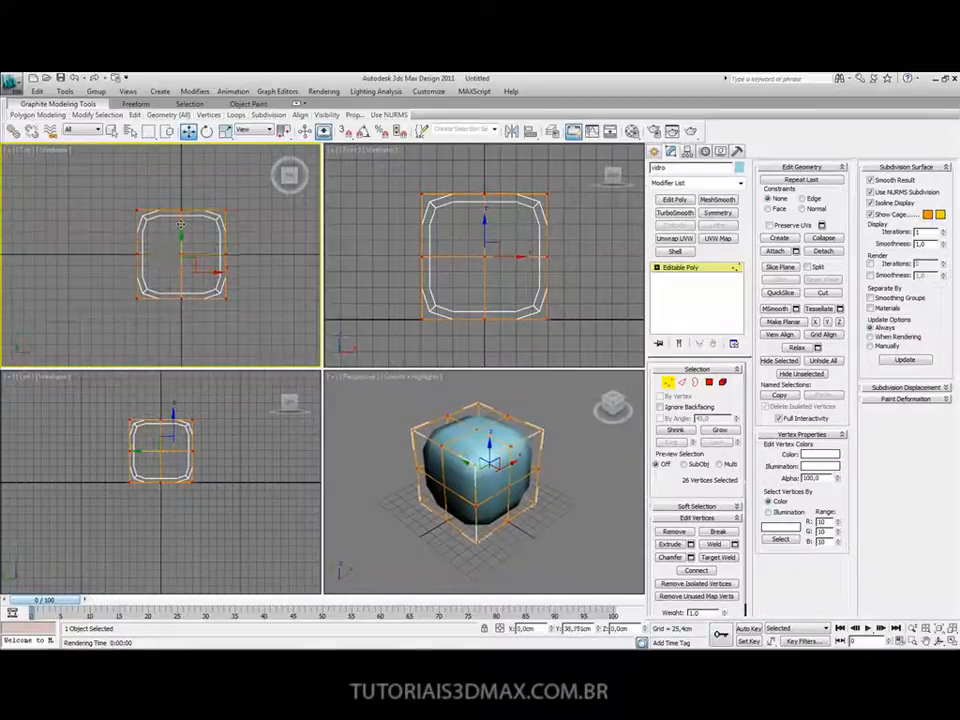
right_click(167, 454)
scroll(167, 458, up, 4)
middle_drag(167, 462, 169, 462)
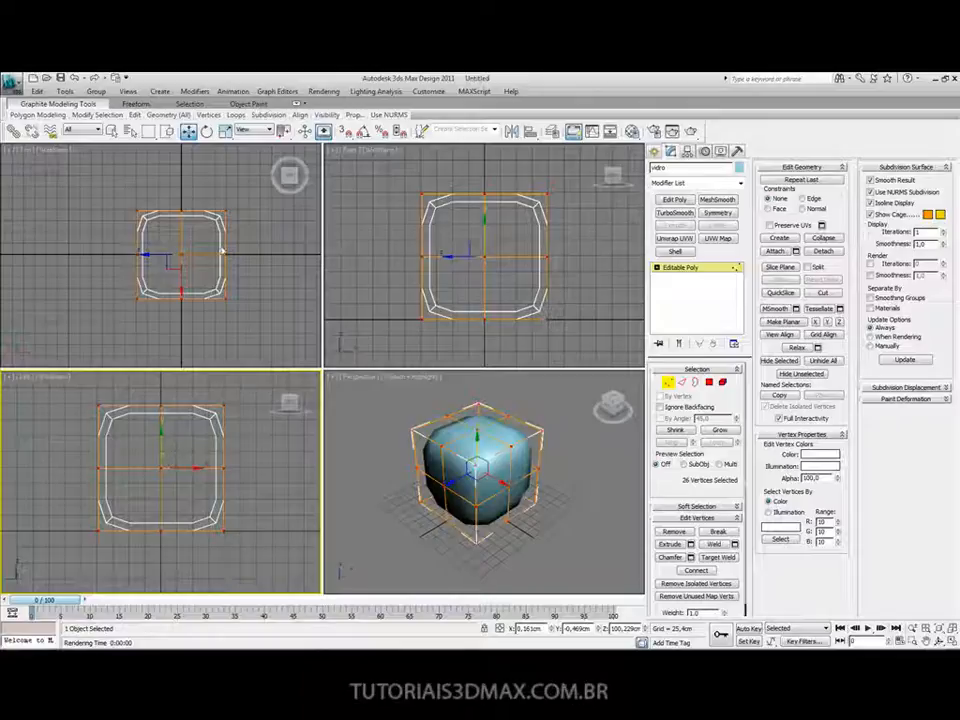
right_click(480, 194)
middle_drag(480, 194, 469, 197)
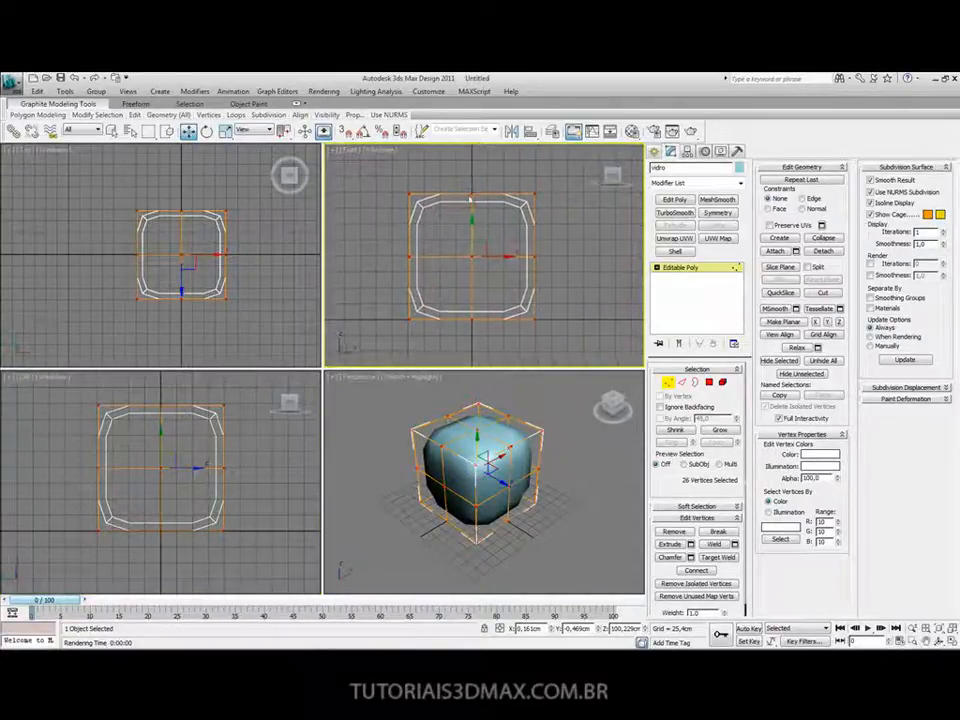
middle_drag(475, 257, 482, 246)
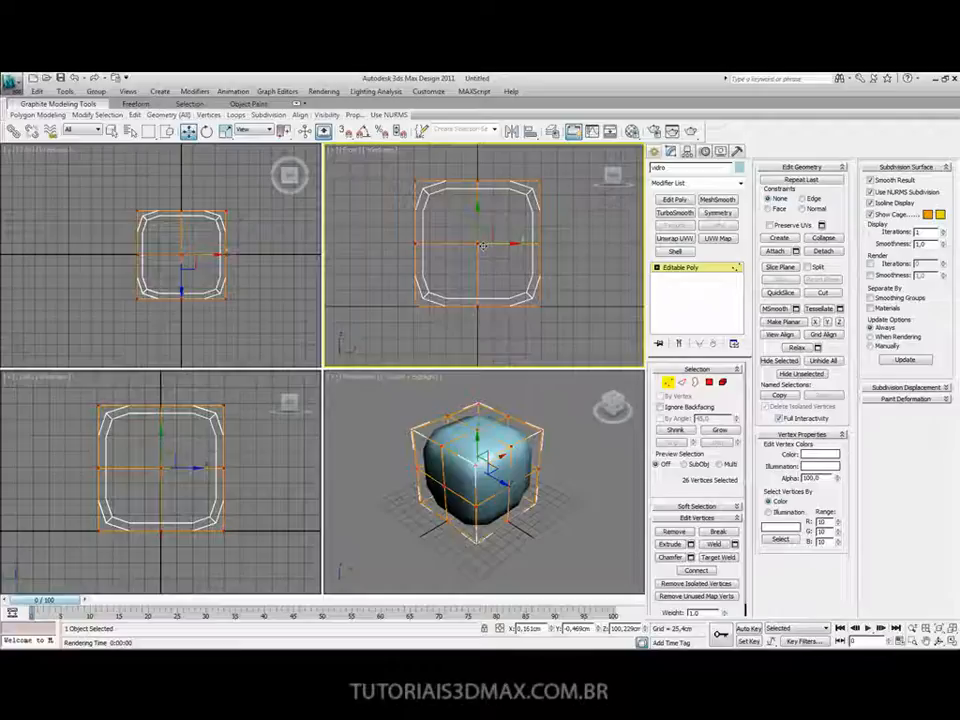
middle_drag(184, 227, 190, 231)
click(180, 207)
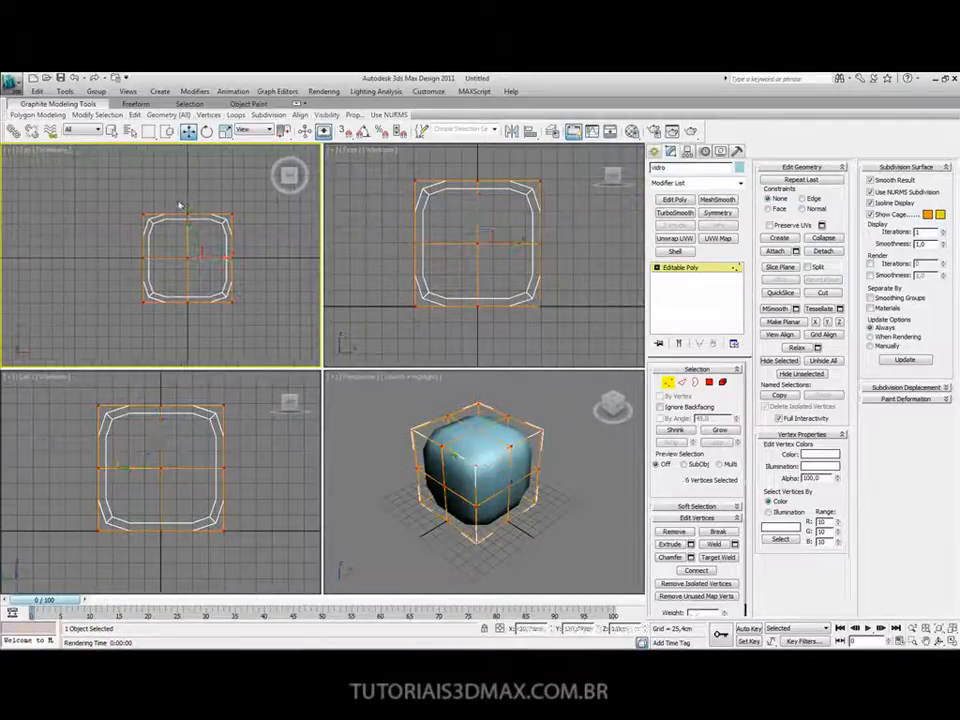
drag(198, 232, 186, 158)
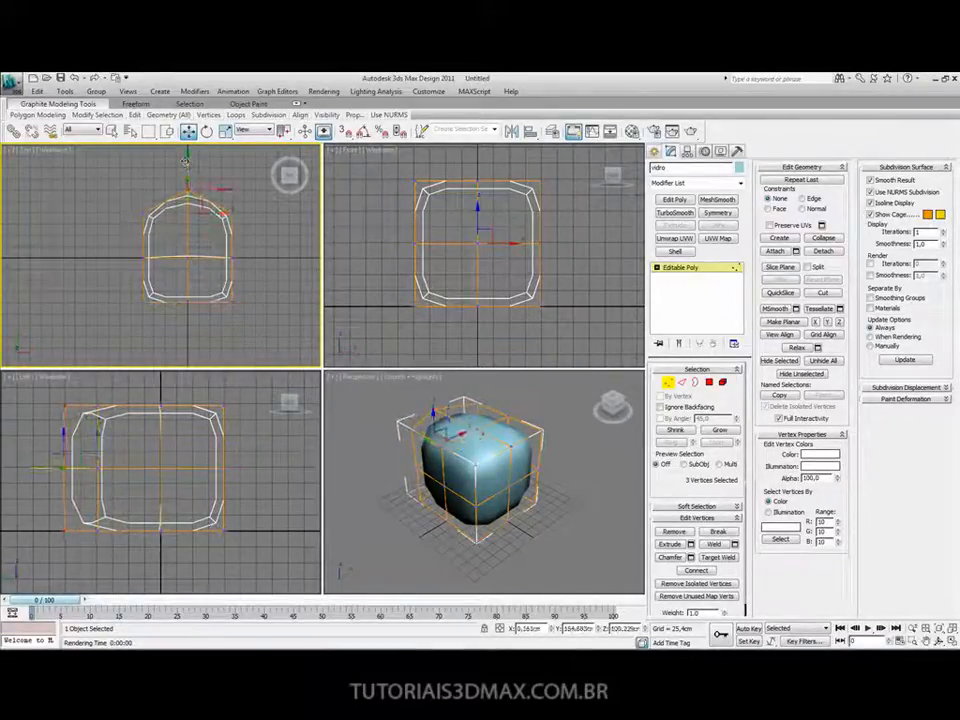
key(ctrl+z)
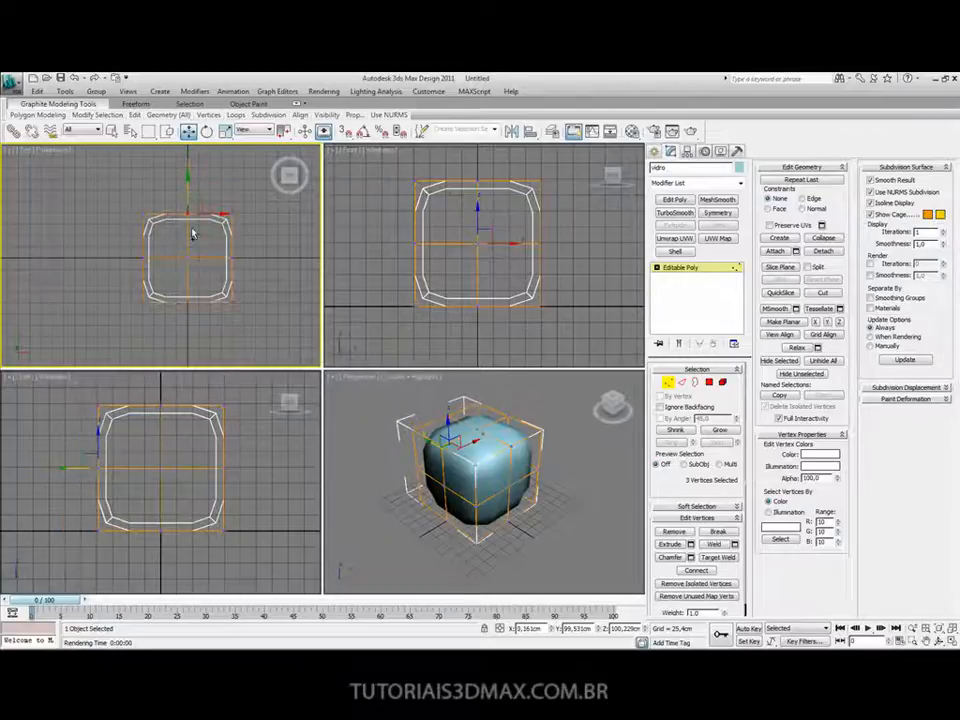
- Raise the three upper middle vertices in the Front view to about Z 245.6 cm and check the domed shape
click(464, 204)
drag(491, 219, 491, 219)
drag(475, 173, 475, 142)
alt+middle_drag(503, 401, 521, 455)
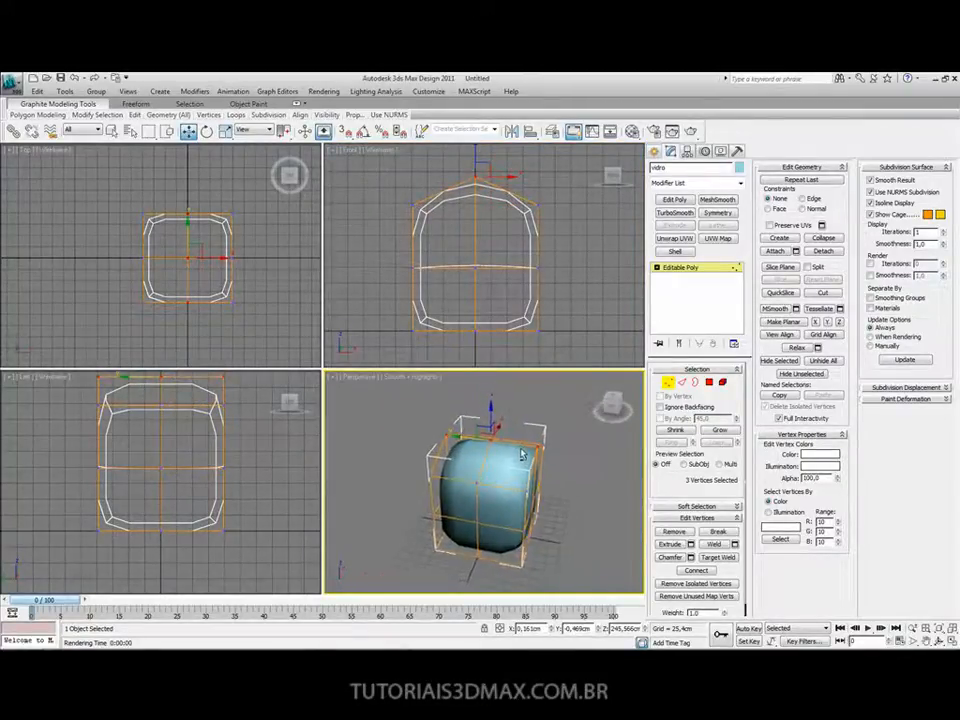
middle_drag(180, 402, 176, 429)
alt+middle_drag(484, 457, 502, 486)
middle_drag(189, 412, 190, 425)
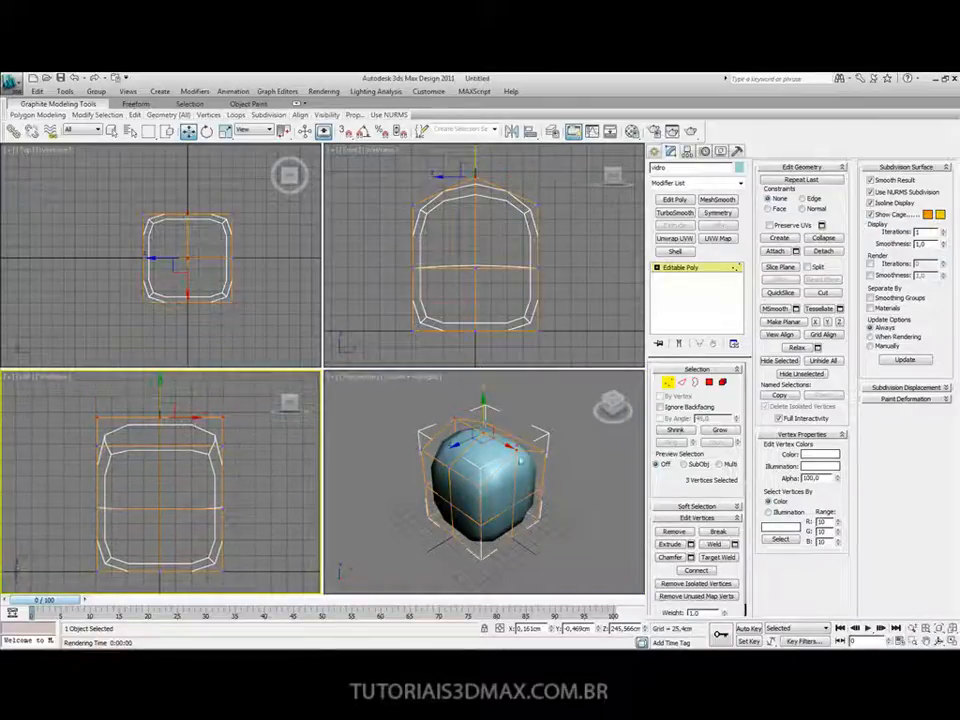
middle_drag(508, 455, 507, 452)
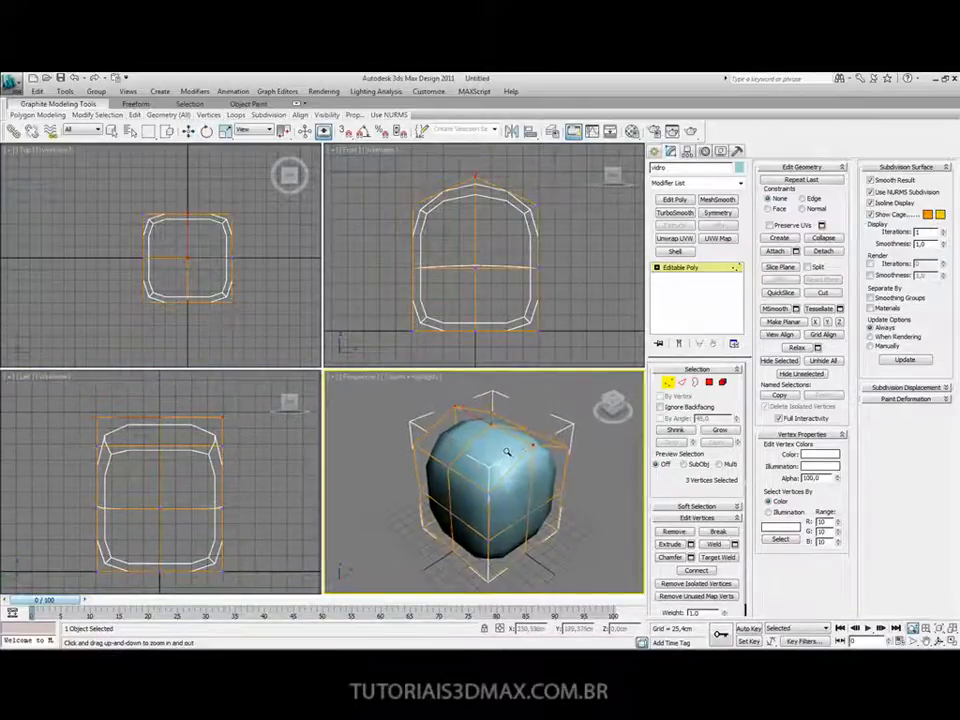
key(w)
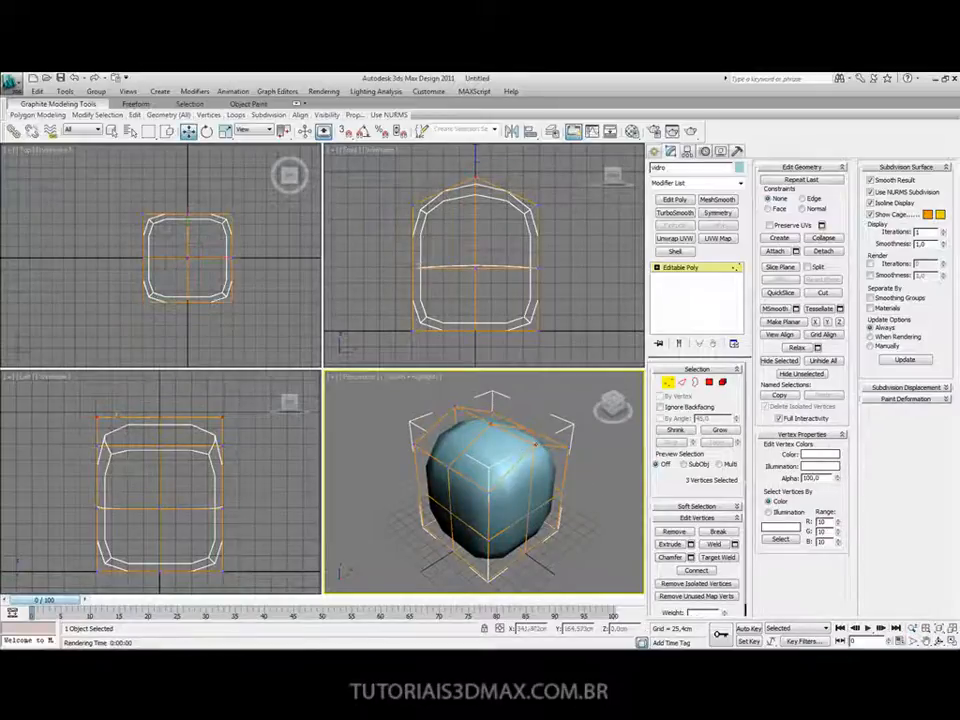
- Select the two end vertices of the top ridge in the Left view and lower them to about Z 208 cm
click(453, 404)
click(230, 407)
click(212, 428)
ctrl+drag(107, 428, 109, 436)
drag(157, 386, 155, 410)
mouse_move(491, 472)
alt+middle_down()
mouse_move(337, 433)
mouse_move(493, 461)
mouse_move(491, 475)
alt+middle_up()
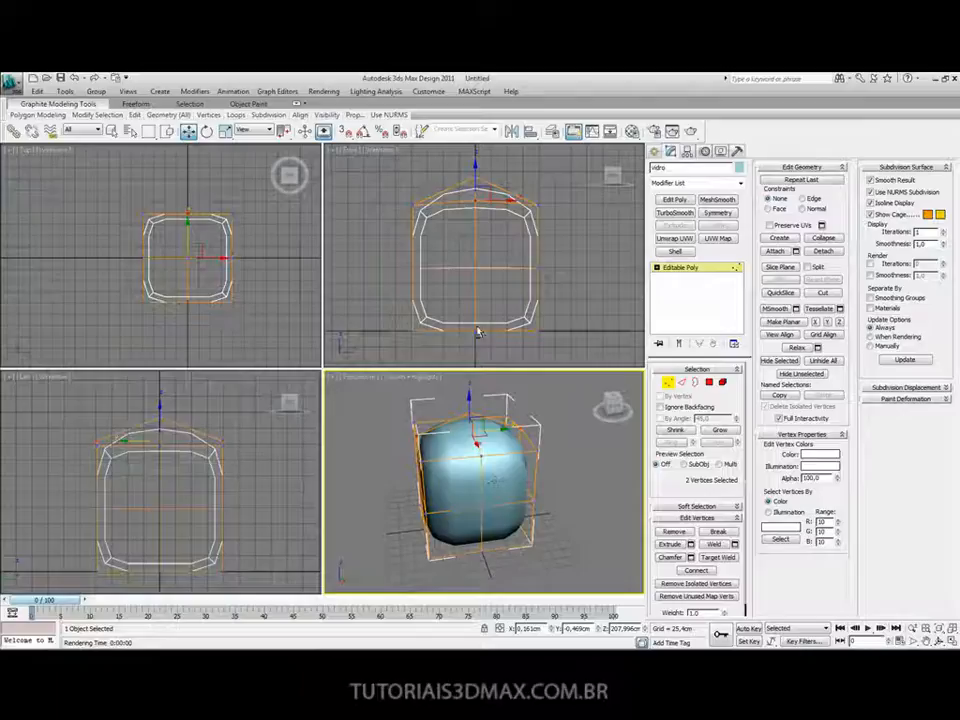
- In the Front view, move the mid-height vertices on the negative X side to about X -126.9 cm and pull the opposite ones outward
click(397, 261)
drag(402, 261, 432, 267)
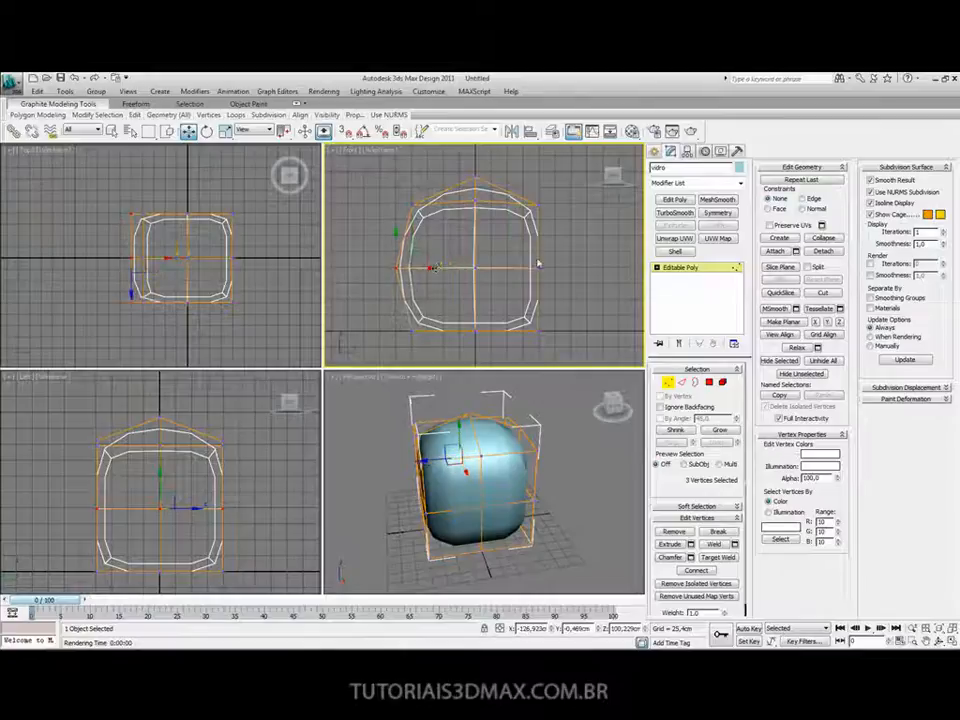
drag(522, 256, 572, 268)
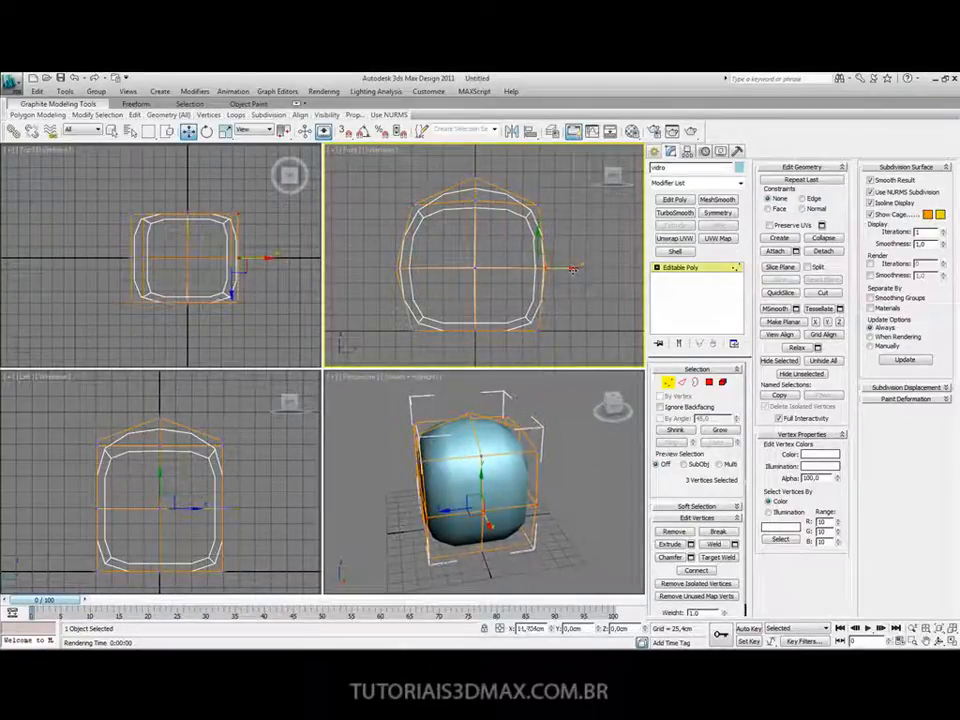
- Pull the mid-height vertices on both sides of the object outward along Y in the Left view
right_click(75, 492)
drag(104, 521, 108, 508)
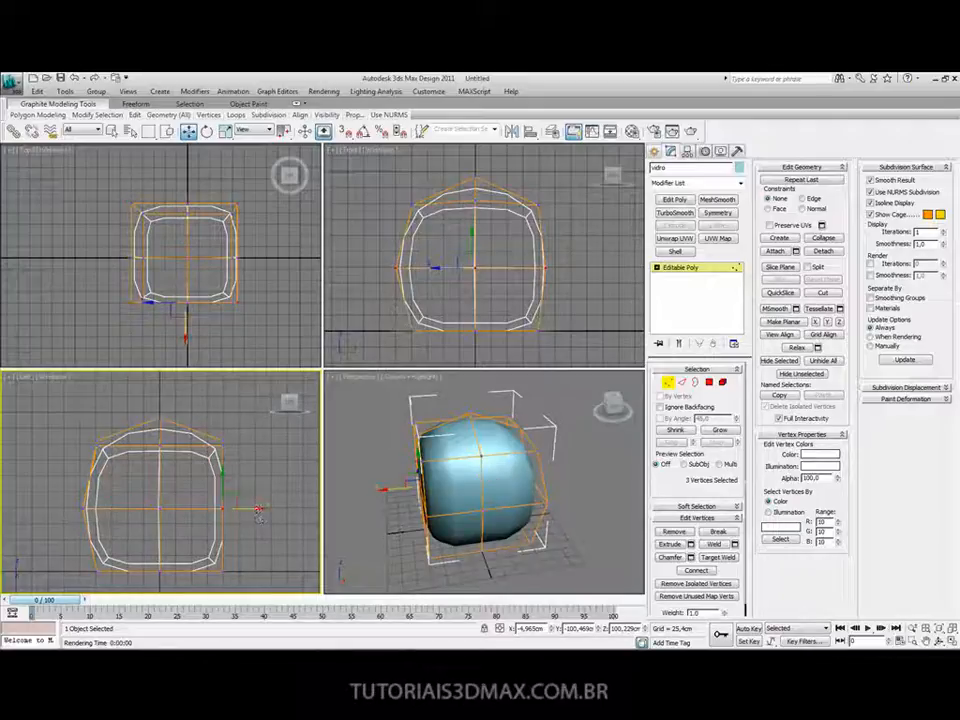
drag(236, 496, 206, 522)
drag(272, 509, 279, 507)
- Move the three mid-height vertices on the positive X side out to about X 127.2 cm in the Front view
middle_drag(249, 260, 210, 260)
click(228, 259)
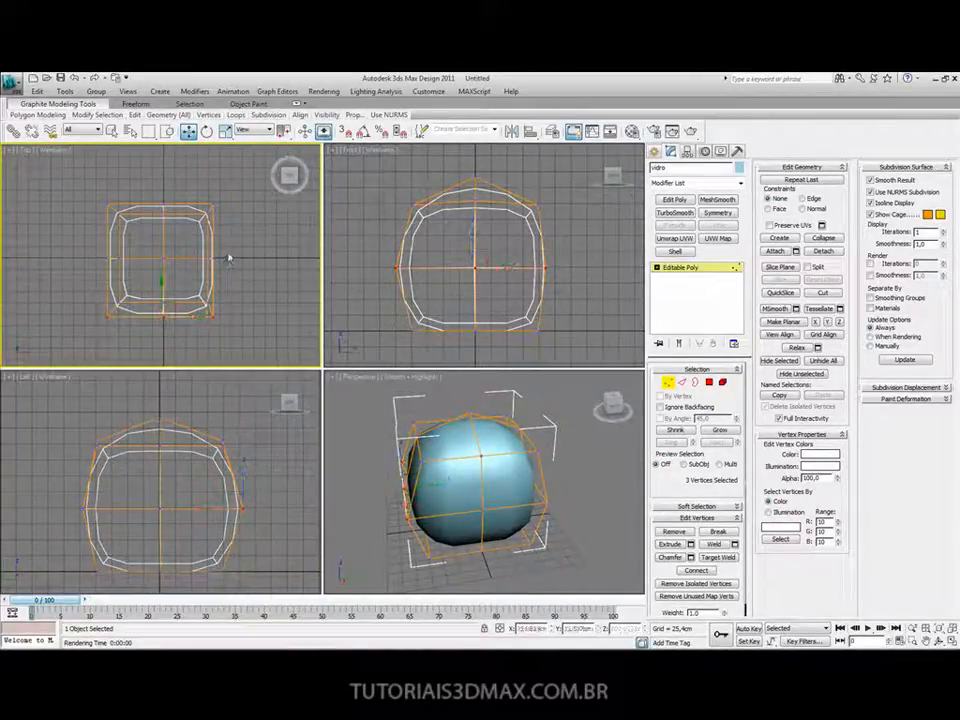
drag(525, 195, 588, 268)
- In the Top view, pull the mid-height centre vertex out to about Y 166.5 cm and its opposite vertex outward the other way
scroll(157, 210, up, 5)
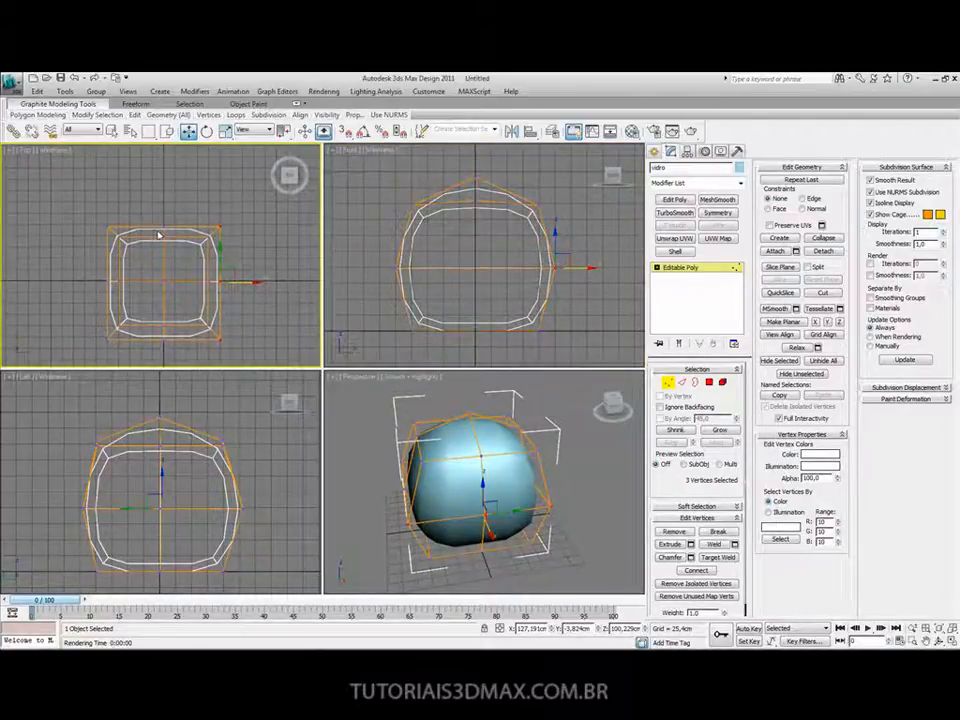
scroll(150, 222, down, 3)
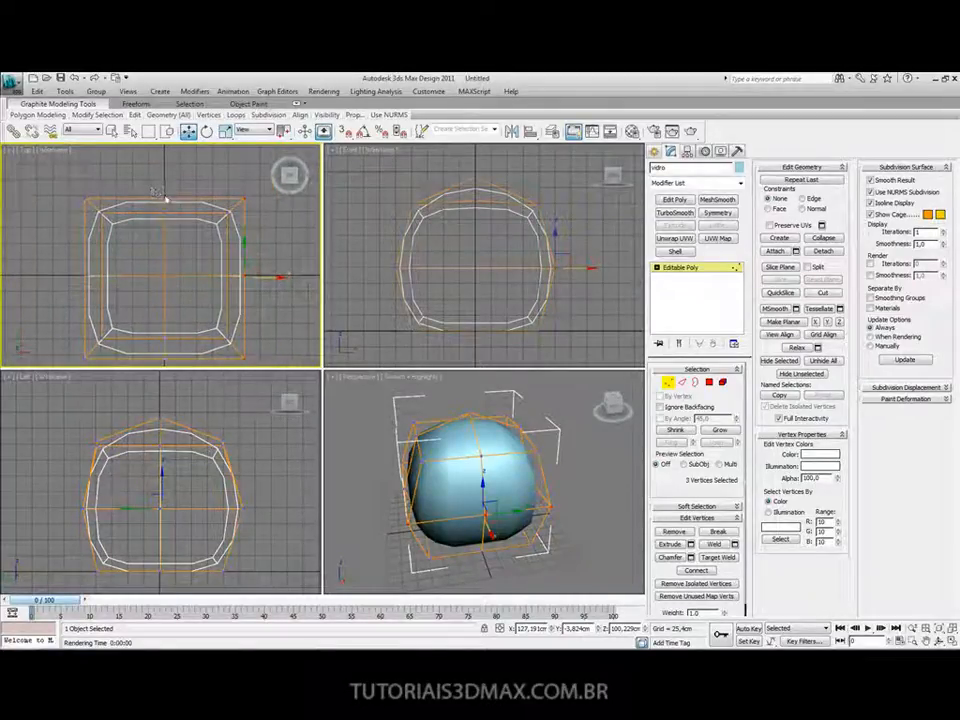
drag(164, 198, 164, 172)
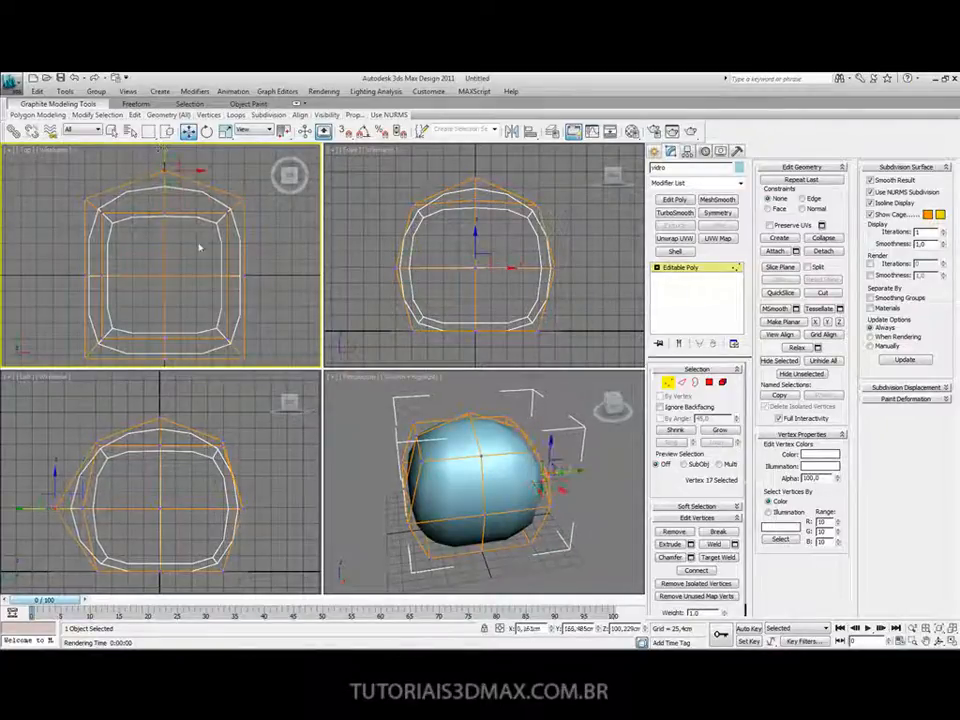
middle_drag(223, 279, 223, 244)
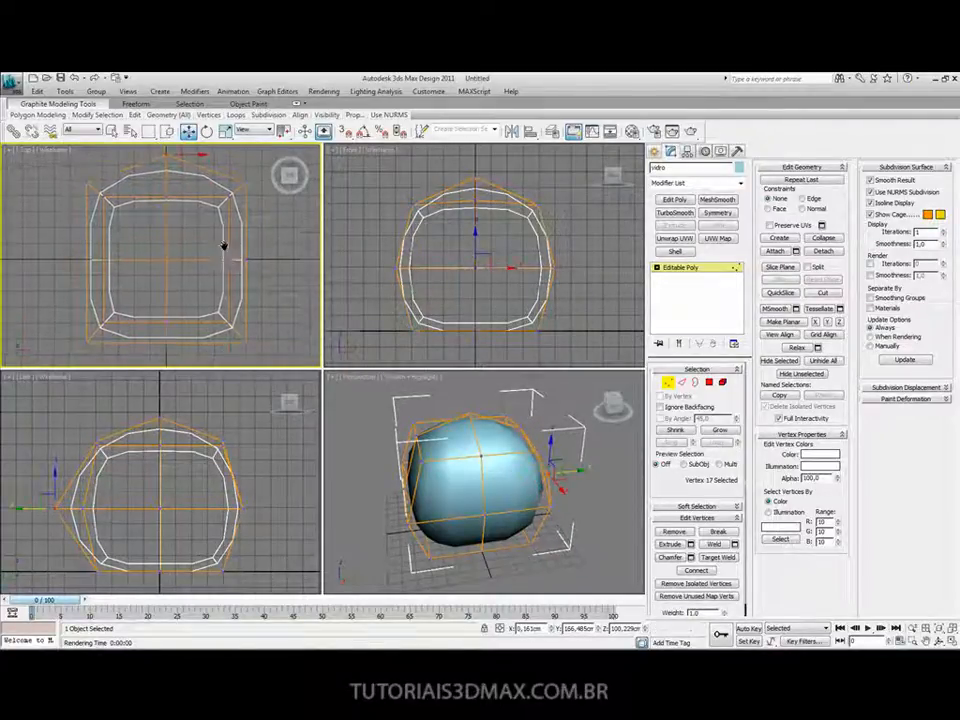
click(164, 317)
drag(163, 286, 164, 309)
- Maximize the Perspective view and move the mid-height corner vertex inward to about X 115.7, Y -133.1 cm
right_click(372, 409)
click(347, 415)
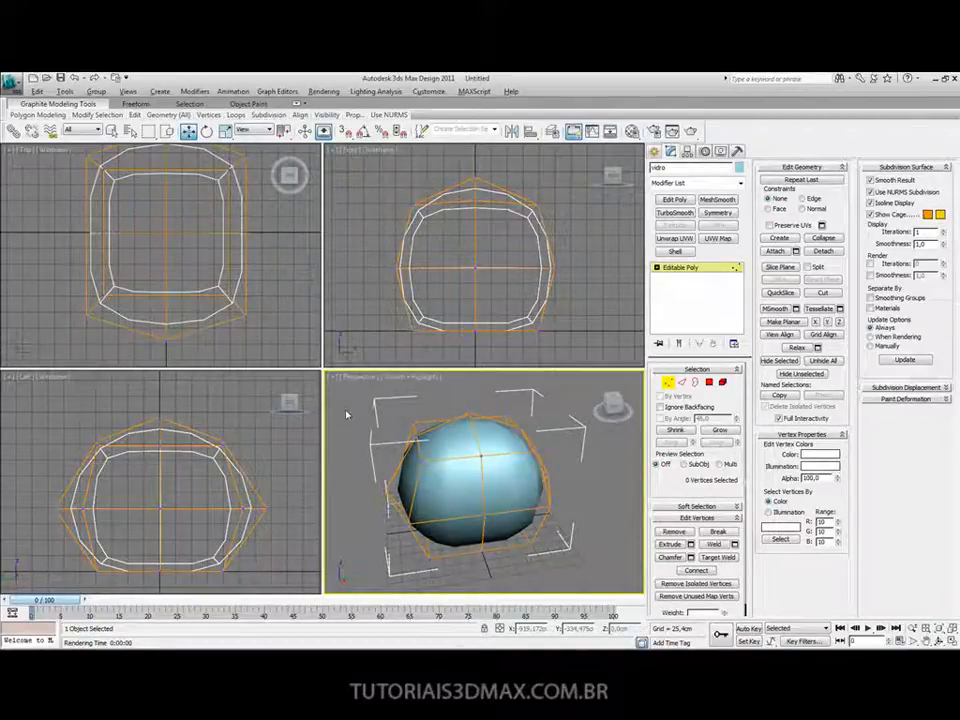
key(alt+w)
alt+middle_drag(336, 450, 371, 449)
click(412, 424)
drag(412, 424, 379, 466)
click(357, 494)
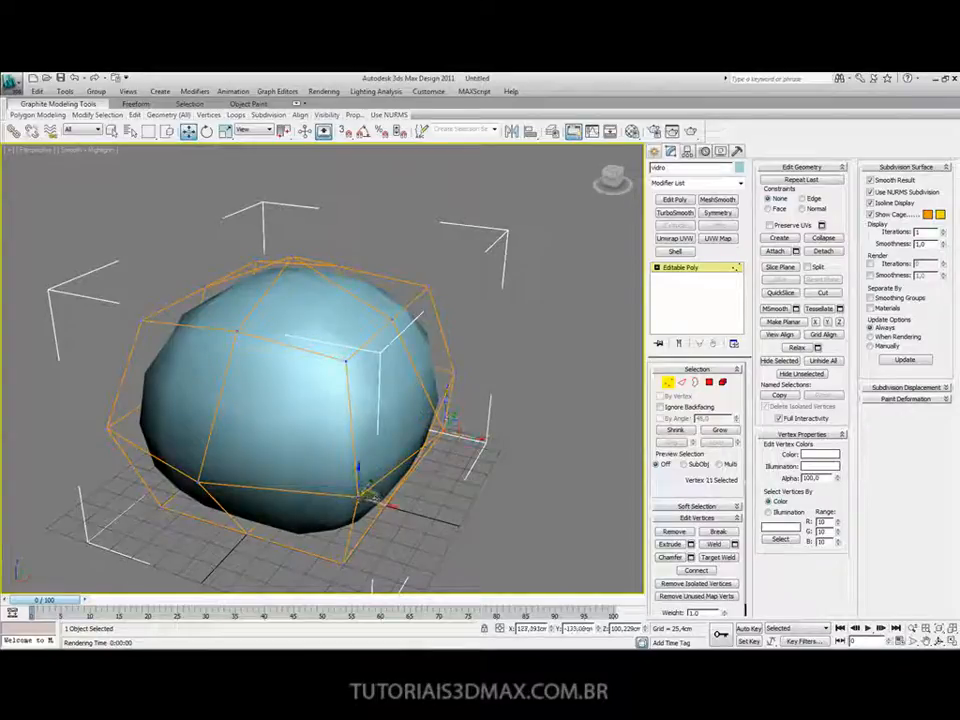
mouse_move(382, 505)
alt+middle_down()
mouse_move(369, 476)
mouse_move(365, 497)
alt+middle_up()
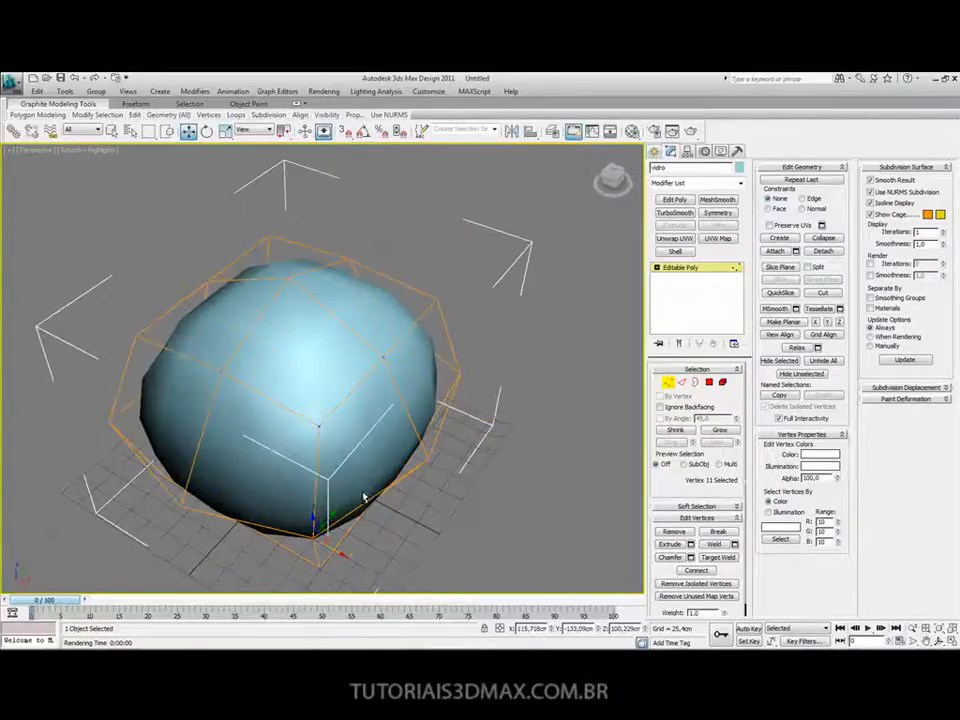
- Move the mid-height corner vertex on the positive X and Y side inward to about X 111.7, Y 122.1 cm
click(461, 375)
drag(467, 370, 455, 376)
alt+middle_drag(290, 362, 324, 394)
alt+middle_drag(276, 285, 322, 412)
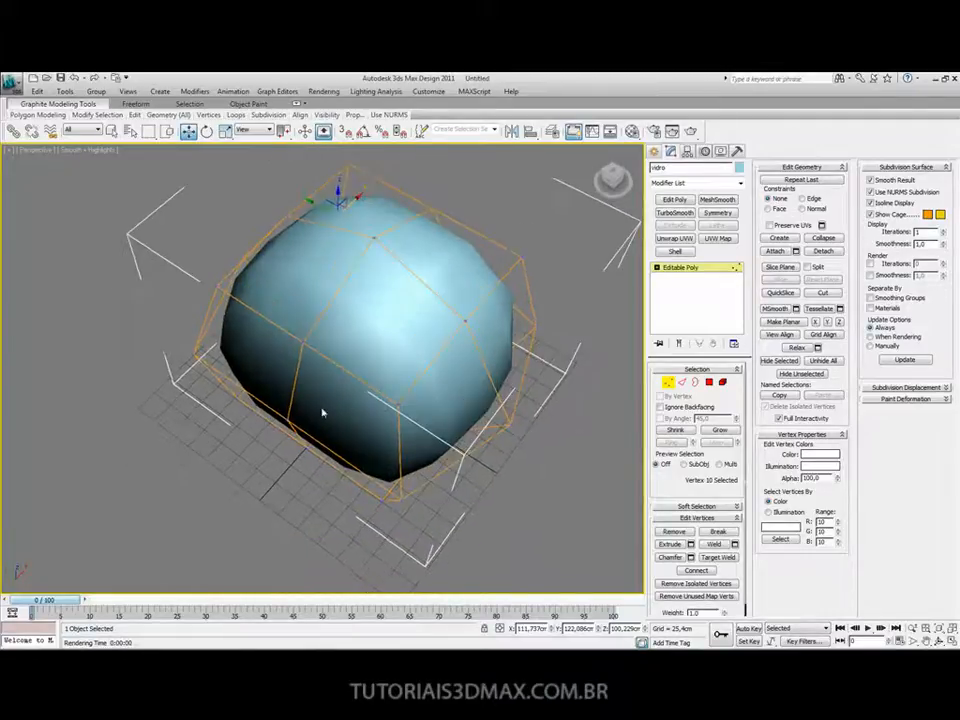
- Pull the mid-height centre vertices on the two opposite X sides outward to round the silhouette
click(287, 418)
drag(301, 400, 250, 446)
alt+middle_drag(250, 446, 408, 233)
drag(403, 221, 403, 204)
alt+middle_drag(418, 331, 381, 444)
- Move both pairs of upper corner vertices inward along Y, placing the positive Y pair at about Y 65.7 cm
click(317, 431)
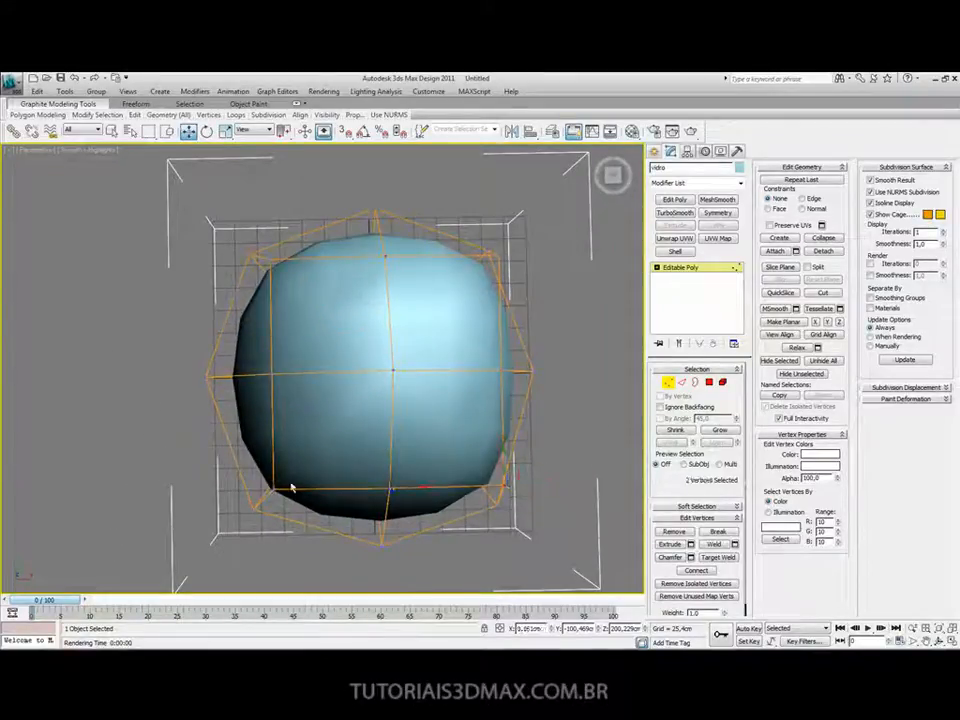
drag(385, 450, 389, 410)
click(278, 265)
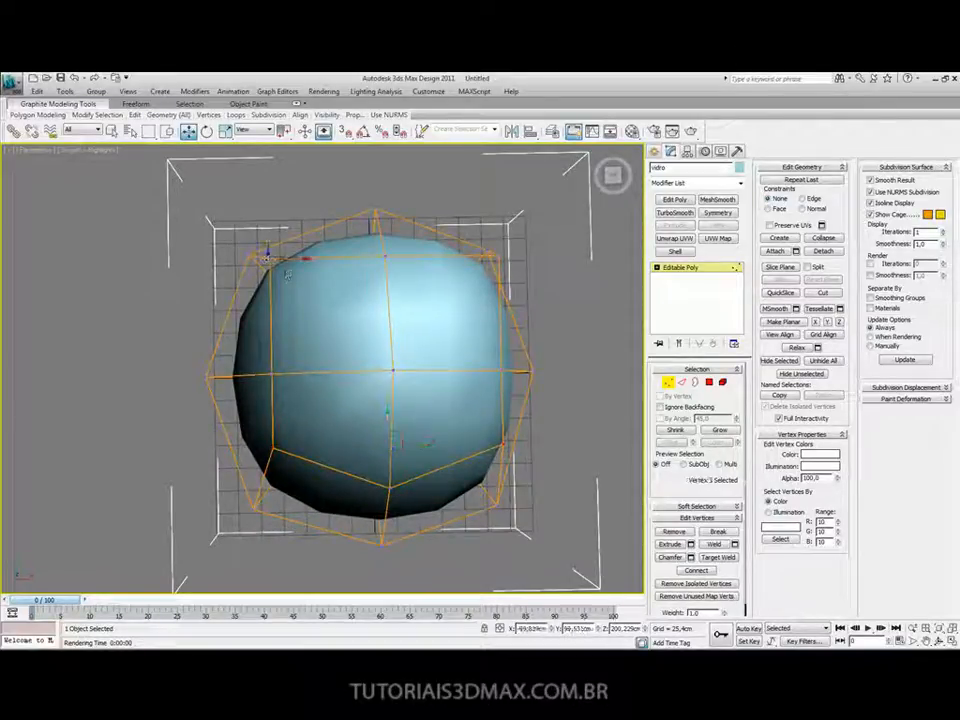
alt+middle_drag(200, 180, 398, 245)
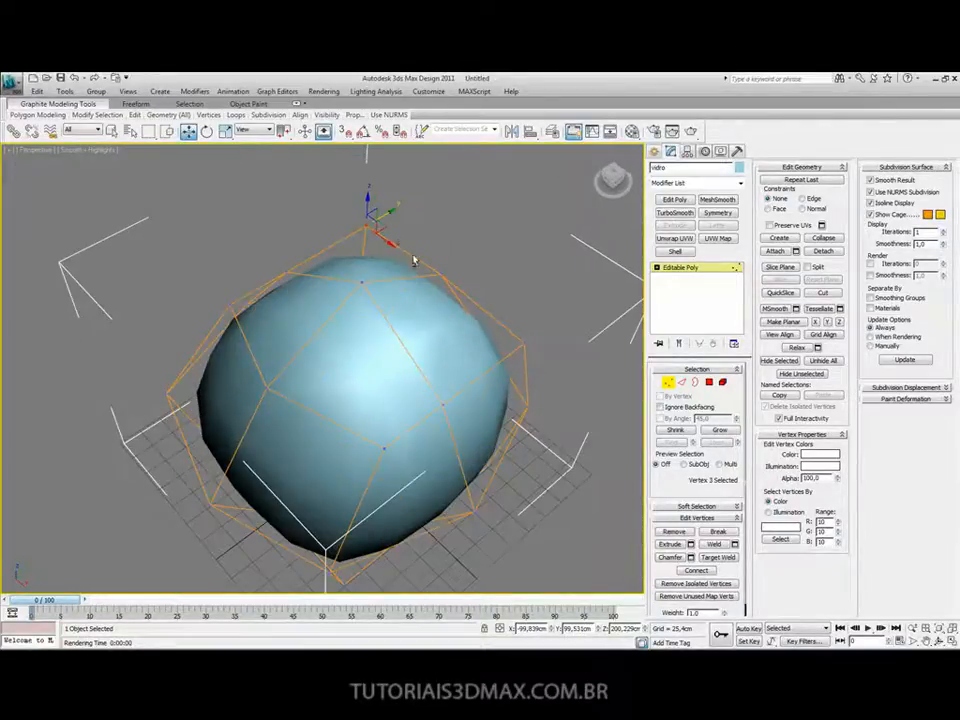
ctrl+click(525, 347)
alt+middle_drag(436, 341, 469, 330)
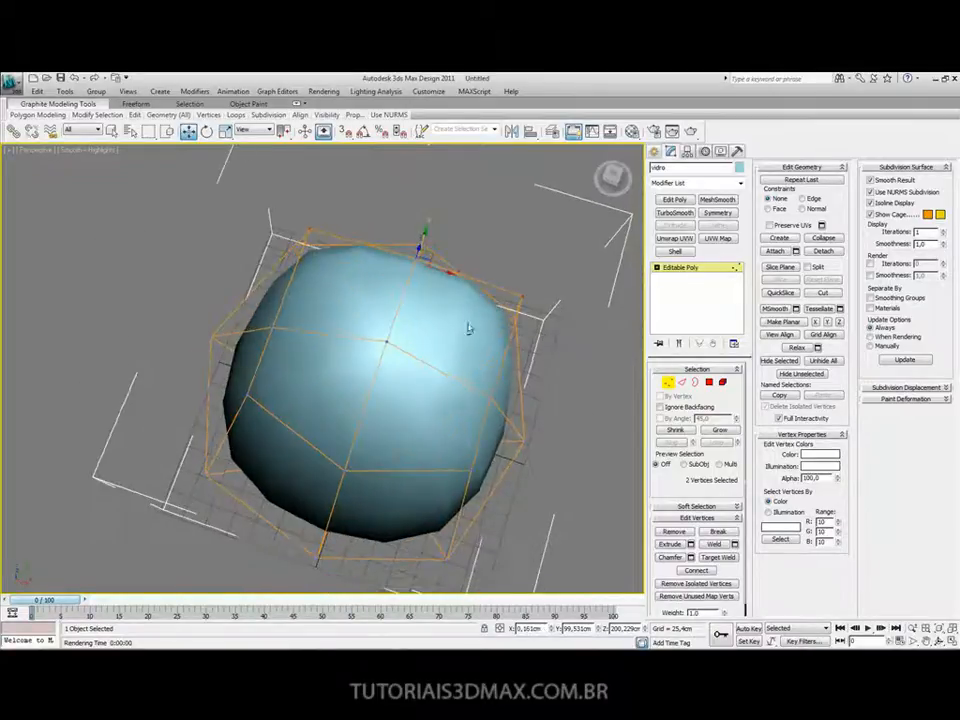
drag(420, 246, 412, 263)
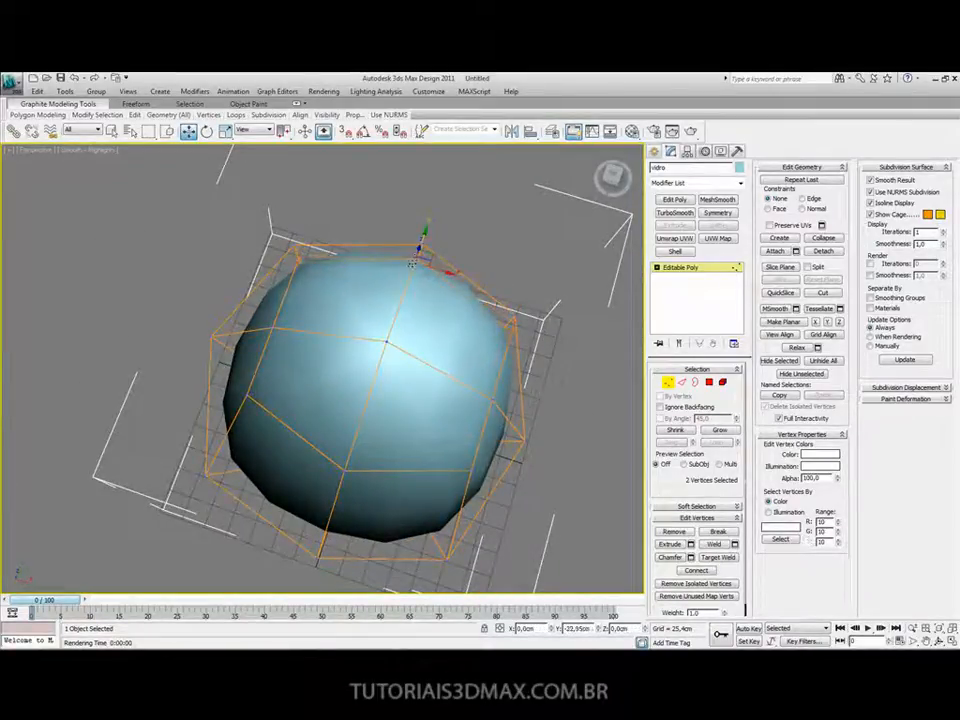
- Turn off NURMS subdivision and display edged faces on the object's underside
alt+middle_drag(371, 306, 396, 254)
alt+middle_drag(343, 283, 451, 254)
alt+middle_drag(409, 294, 370, 355)
click(870, 191)
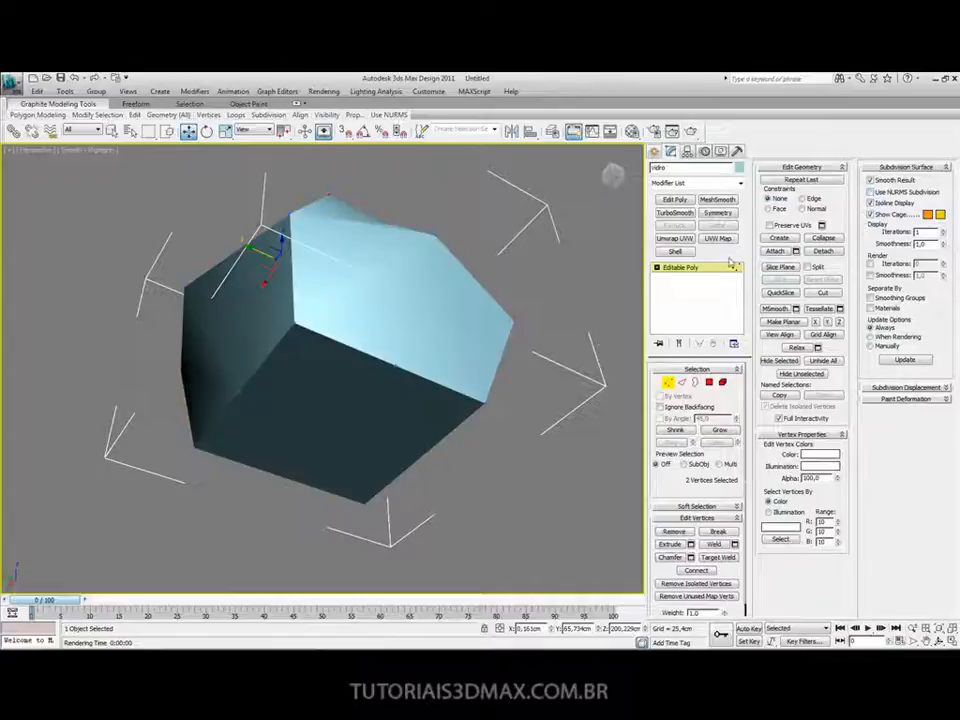
key(F4)
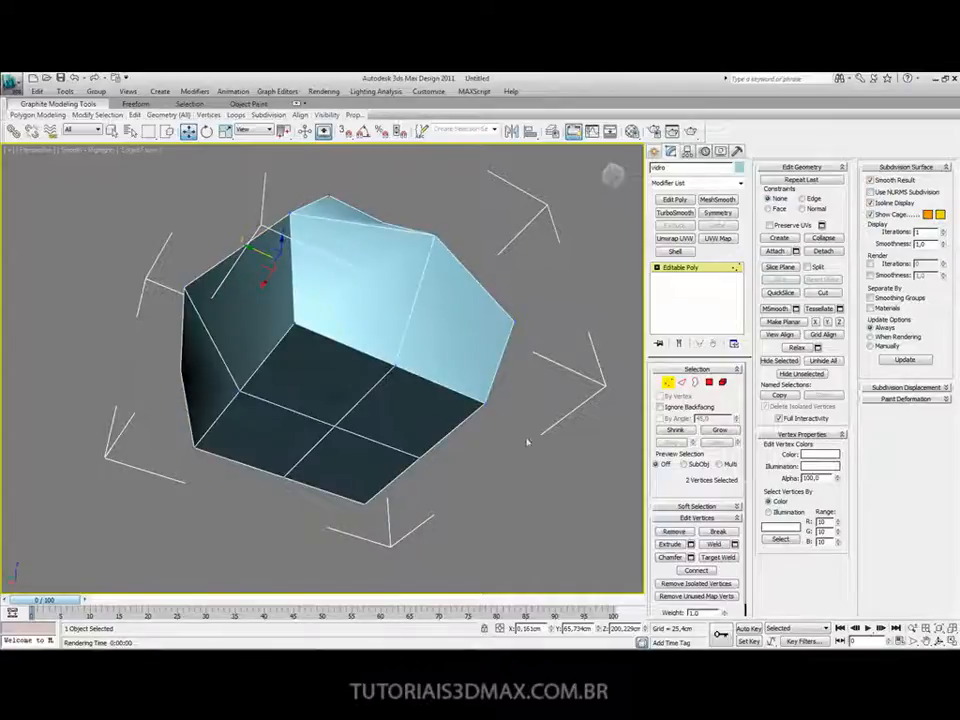
- Delete the four bottom polygons to open the underside of the object
click(709, 383)
click(336, 381)
ctrl+click(392, 400)
ctrl+click(372, 448)
ctrl+click(294, 444)
middle_drag(331, 410, 352, 320)
key(Delete)
- Turn NURMS subdivision on to inspect the smoothed open shape, and switch it off again
click(886, 250)
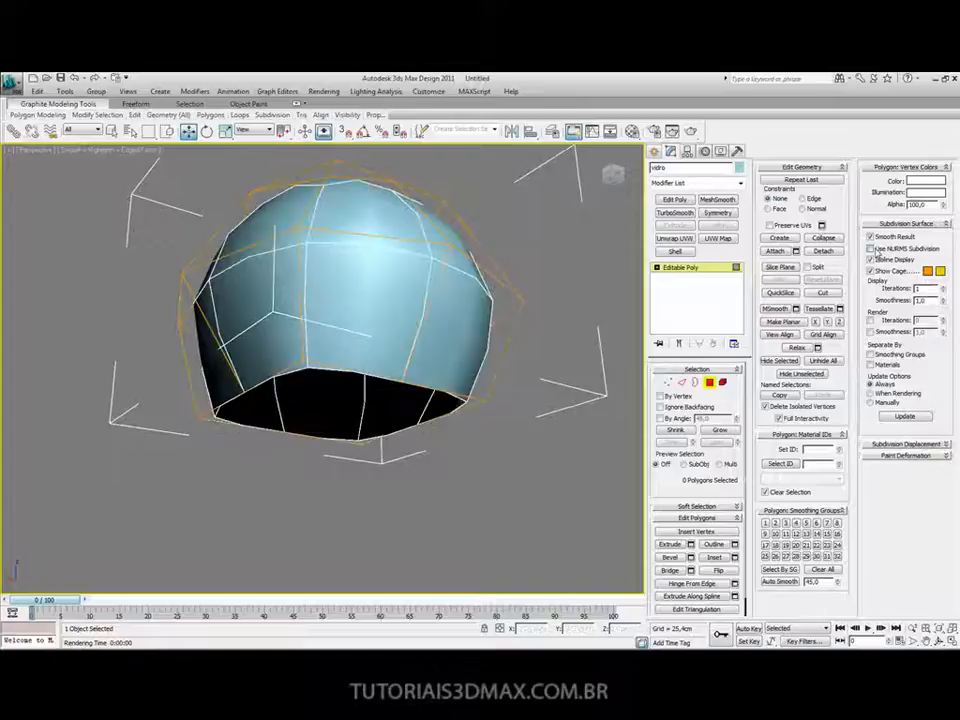
mouse_move(340, 401)
alt+middle_down()
mouse_move(348, 472)
mouse_move(311, 420)
mouse_move(330, 422)
alt+middle_up()
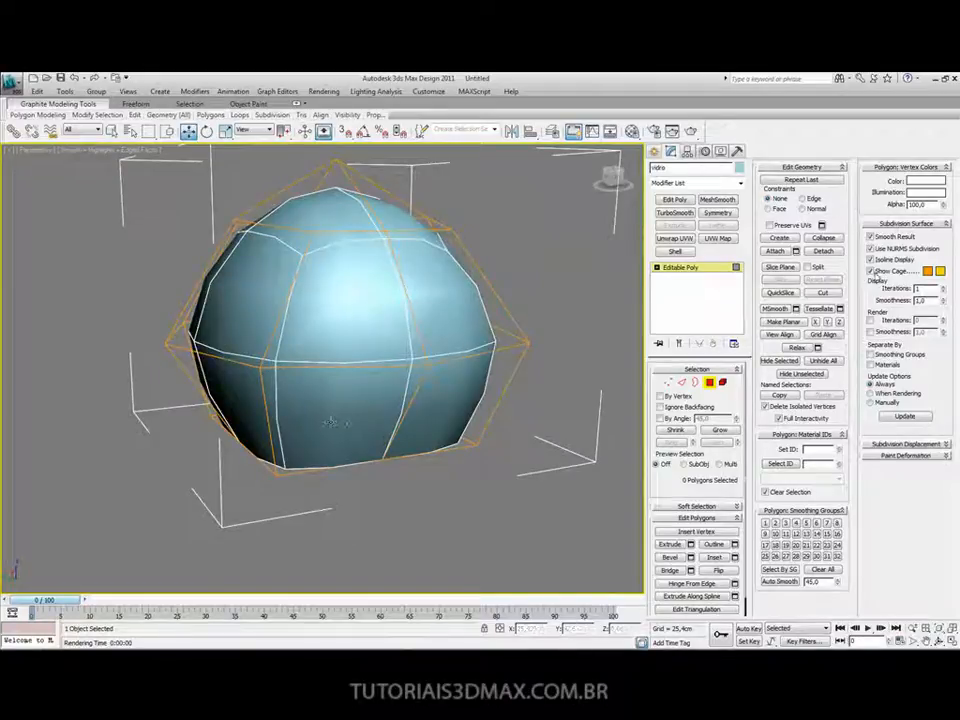
click(883, 249)
- Select the edge loop around the bottom opening and extend copied edges straight down to about Z -63.4 cm
alt+middle_drag(394, 365, 378, 323)
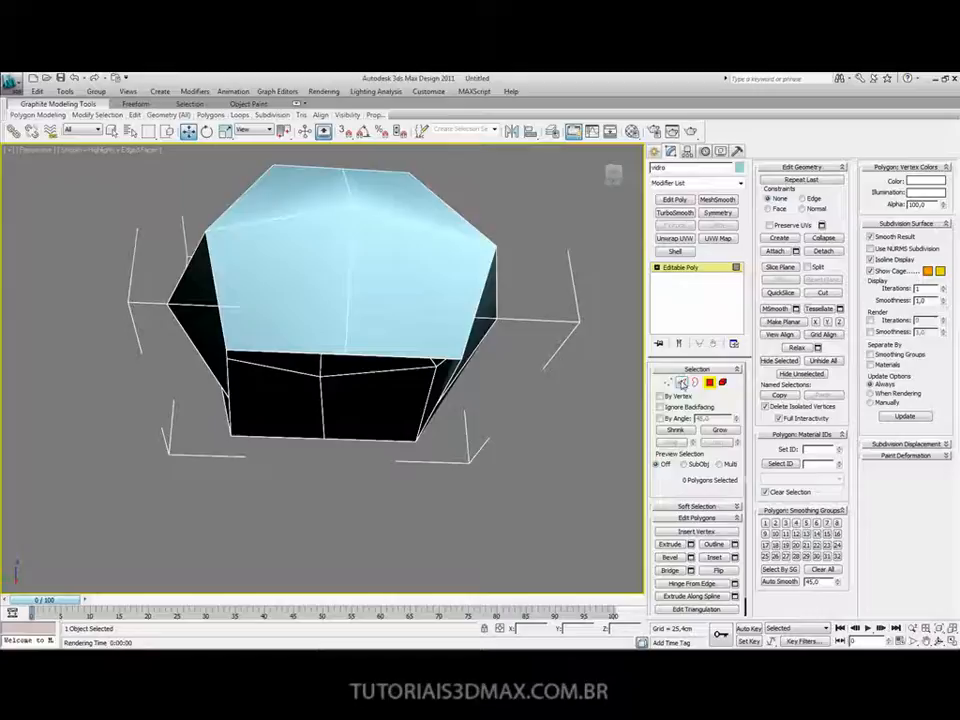
click(683, 384)
click(363, 357)
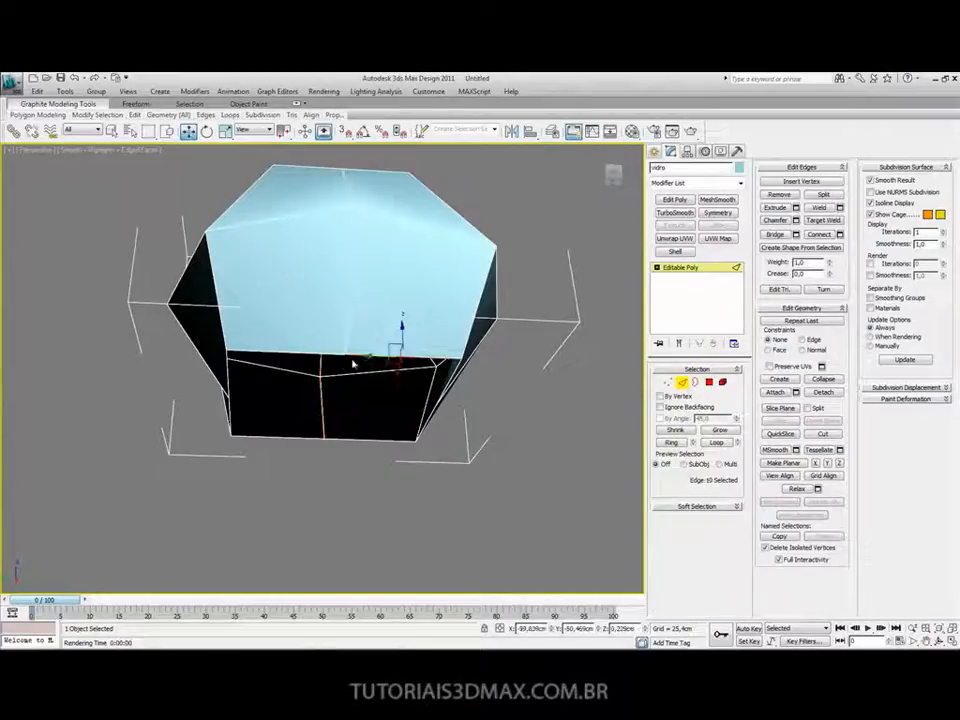
click(721, 443)
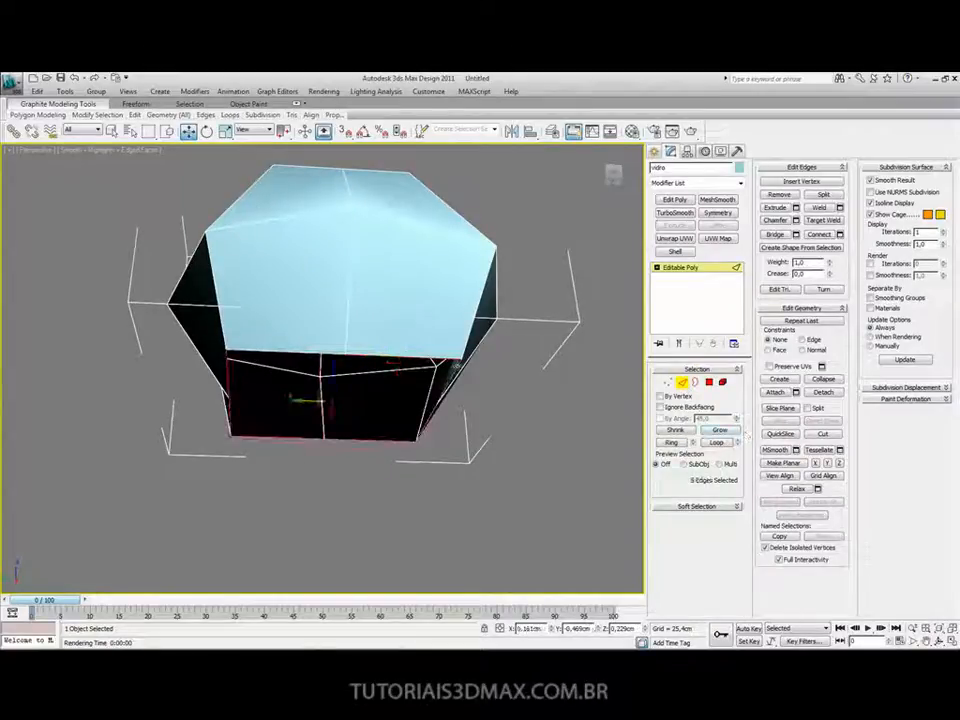
alt+middle_drag(381, 457, 349, 399)
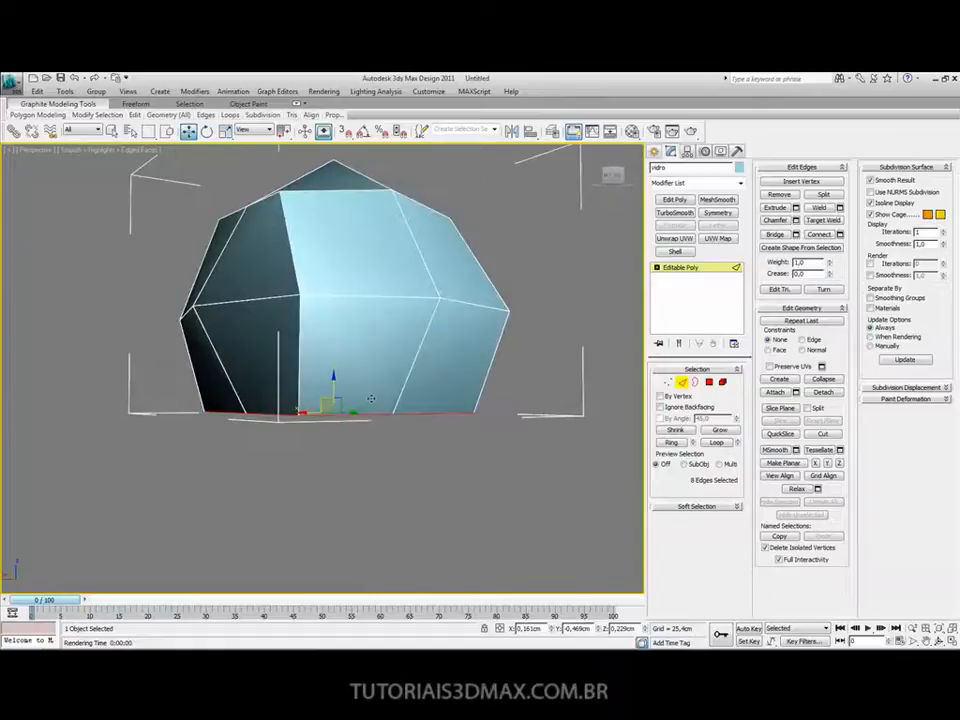
shift+drag(334, 380, 333, 441)
- Switch NURMS subdivision on and off repeatedly to compare the smoothed and unsmoothed neck, leaving it off
click(870, 191)
click(870, 191)
click(870, 191)
click(870, 191)
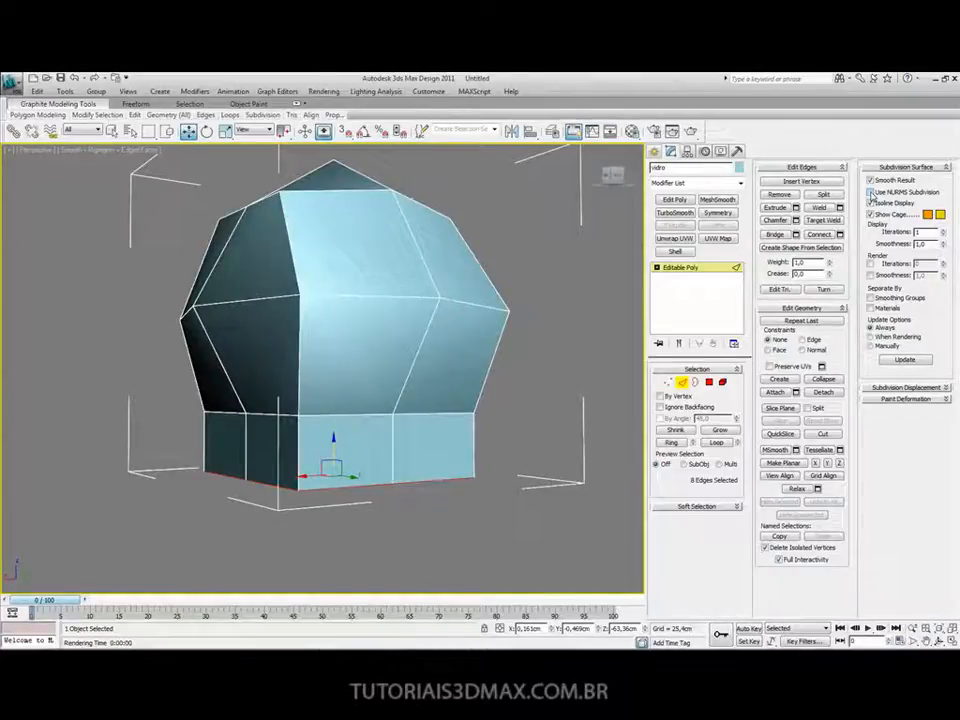
click(870, 191)
click(870, 191)
click(870, 191)
click(870, 191)
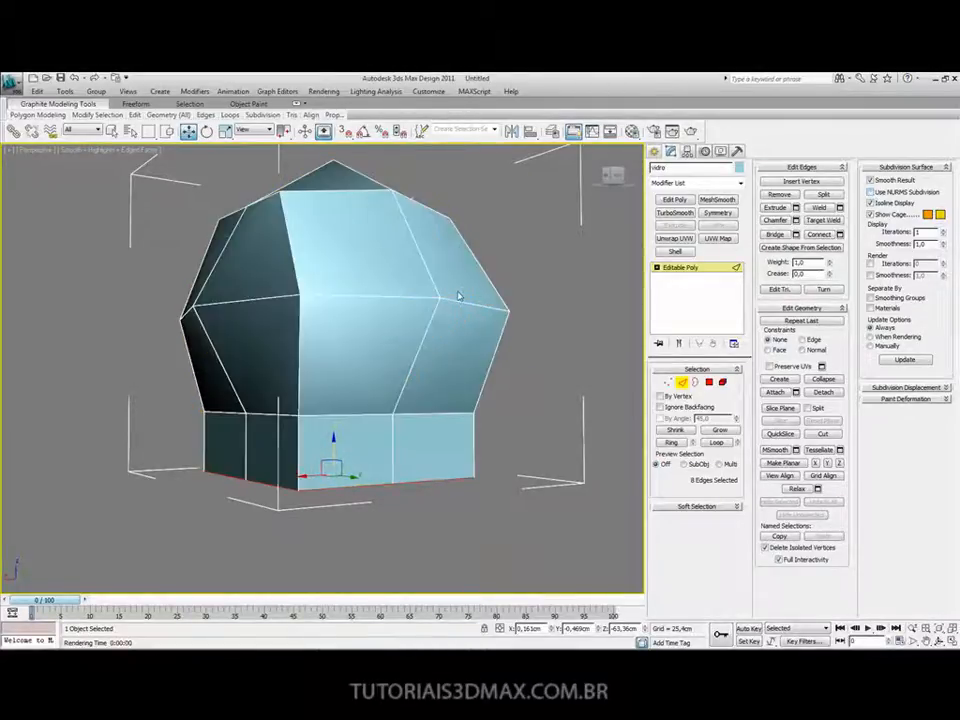
- Hide the edged-faces display and turn on NURMS subdivision to show the smoothed neck
key(F4)
click(870, 191)
alt+middle_drag(420, 440, 333, 476)
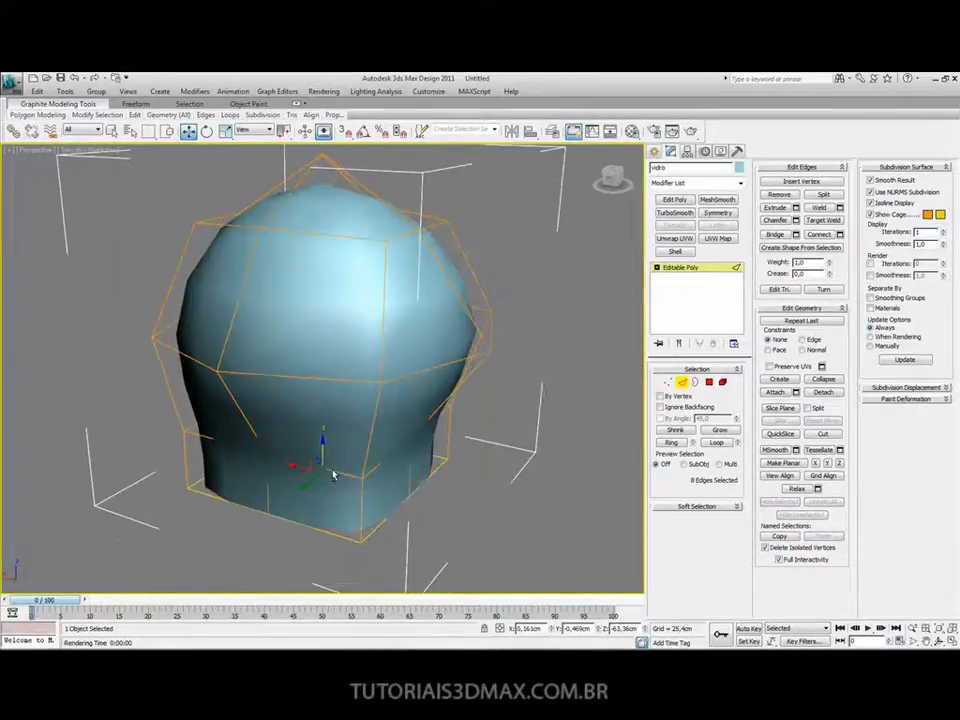
- Select the four corner vertices of the bottom opening and uniformly scale them inward to make the opening rounder
click(668, 384)
alt+middle_drag(386, 527, 297, 494)
click(393, 496)
ctrl+click(374, 530)
alt+middle_drag(400, 531, 310, 534)
ctrl+drag(384, 538, 394, 544)
alt+middle_drag(373, 515, 292, 518)
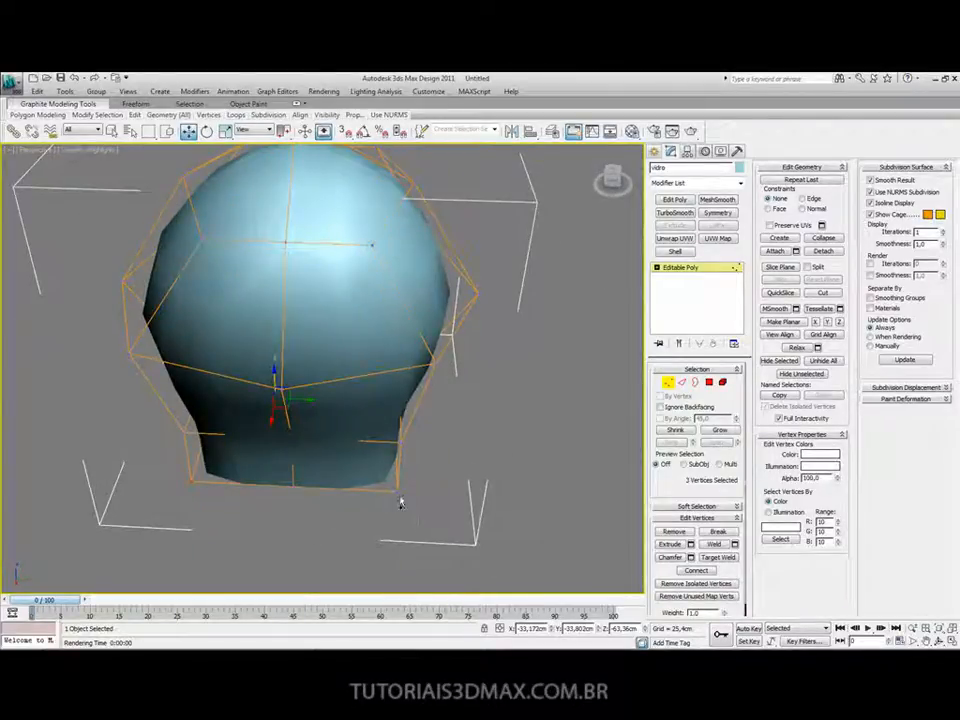
middle_drag(347, 475, 350, 465)
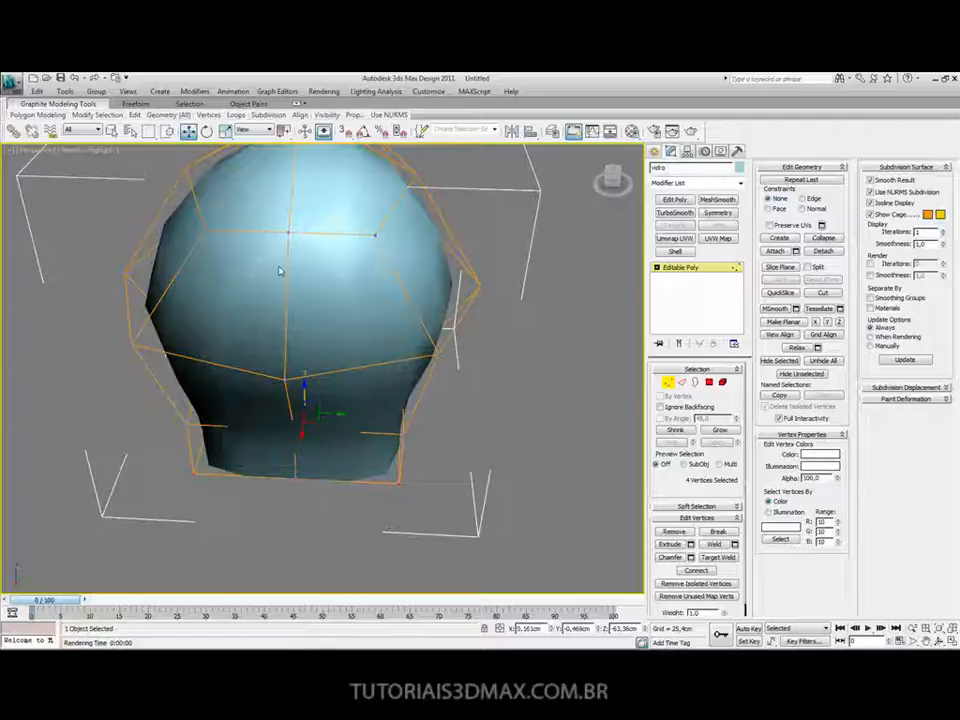
key(r)
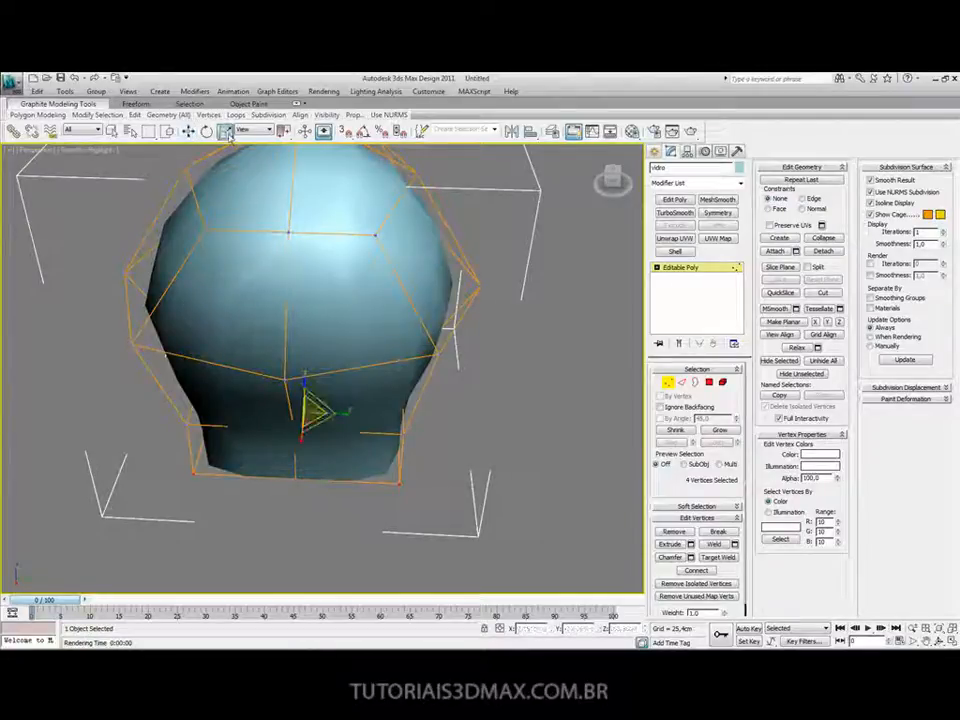
click(226, 133)
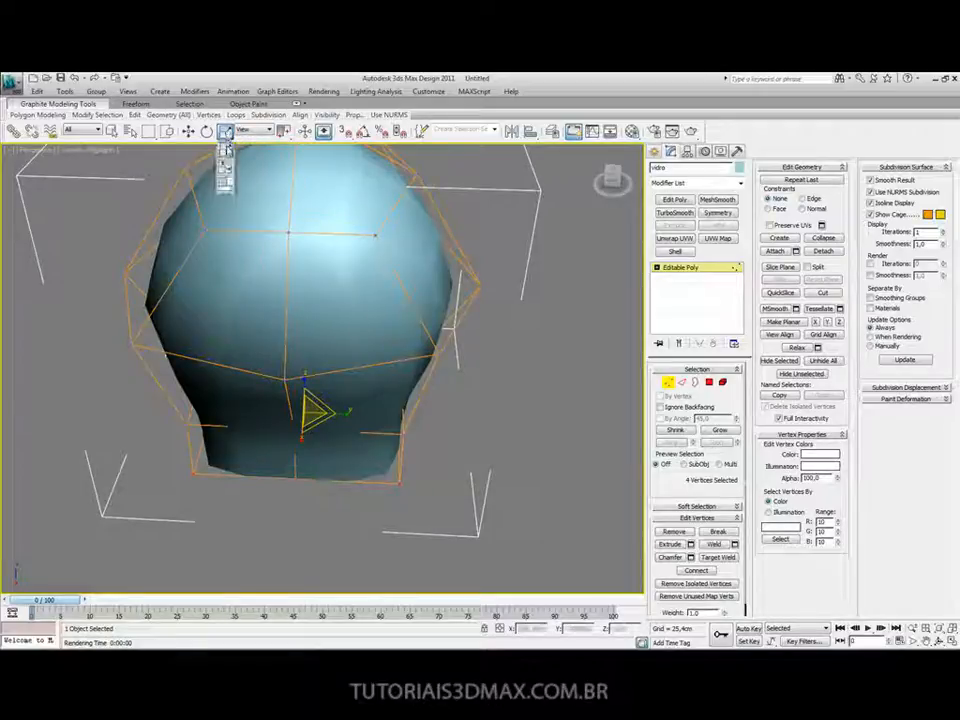
click(226, 148)
alt+middle_drag(302, 410, 285, 408)
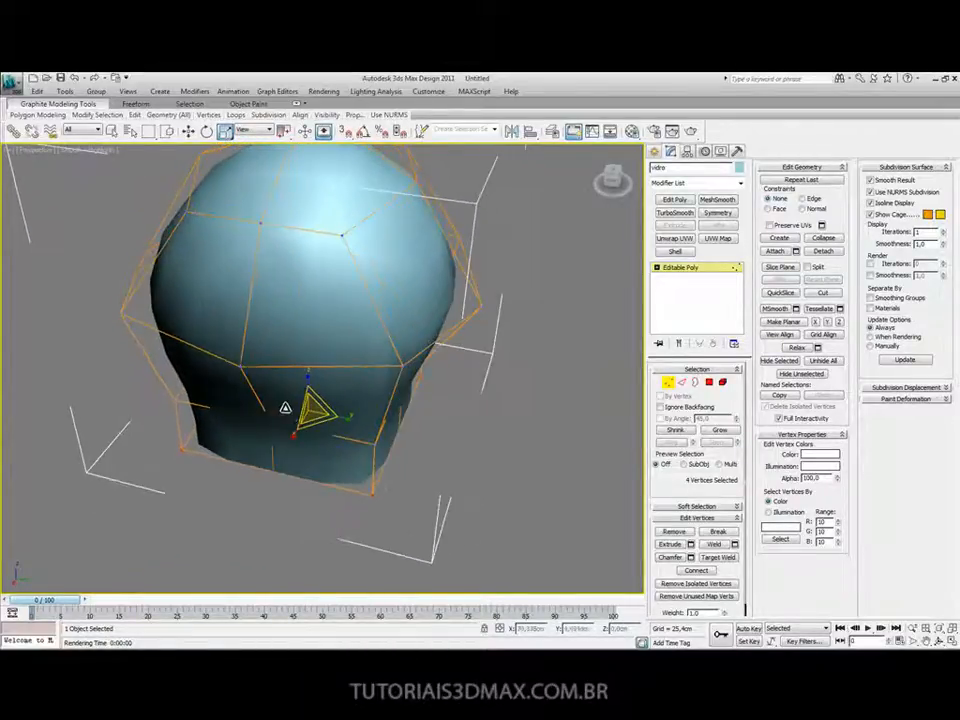
drag(312, 410, 312, 424)
mouse_move(312, 424)
alt+middle_down()
mouse_move(300, 405)
mouse_move(214, 364)
mouse_move(272, 390)
mouse_move(369, 399)
mouse_move(313, 420)
alt+middle_up()
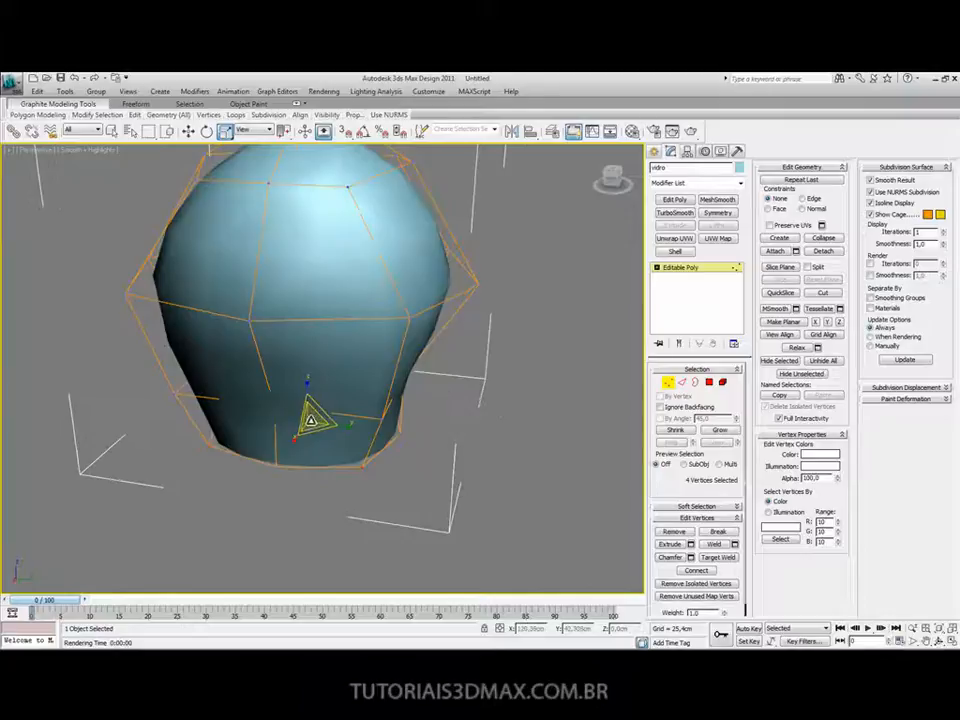
drag(313, 420, 314, 425)
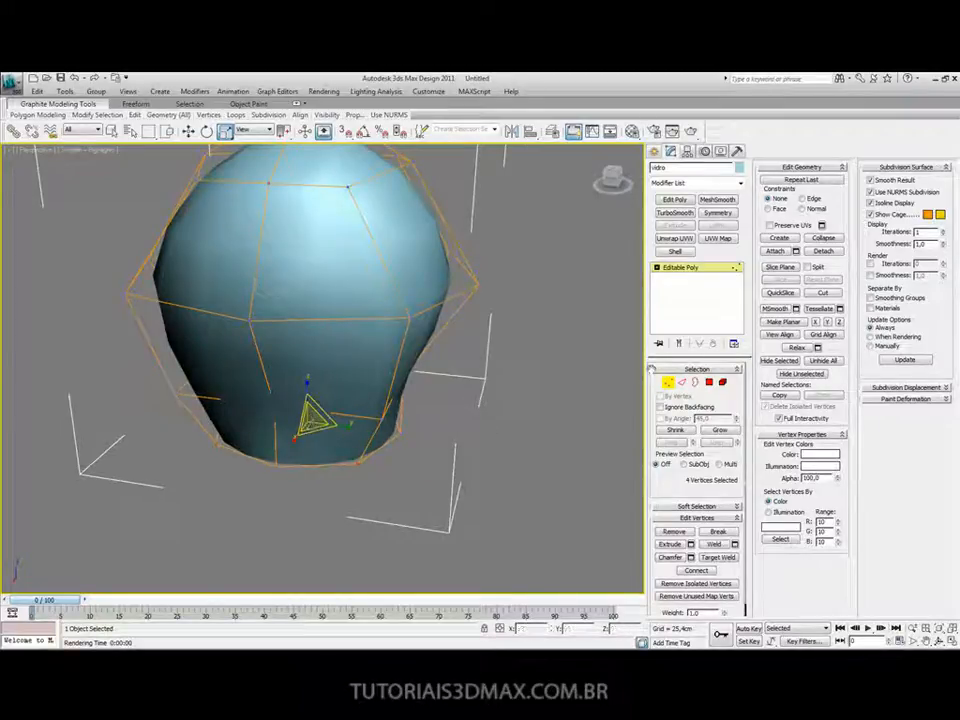
- Turn off NURMS subdivision and show edged faces on the object
click(871, 191)
alt+middle_drag(470, 378, 447, 408)
key(F4)
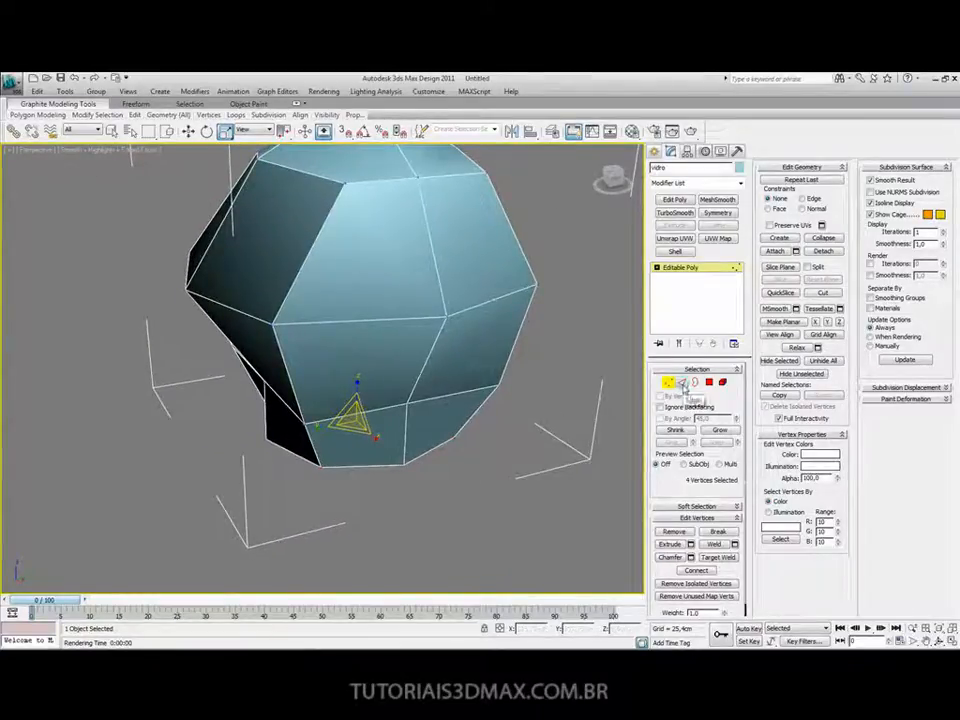
- Extend a copy of the eight bottom opening edges straight down to add another neck segment
click(682, 382)
alt+middle_drag(325, 440, 444, 409)
key(w)
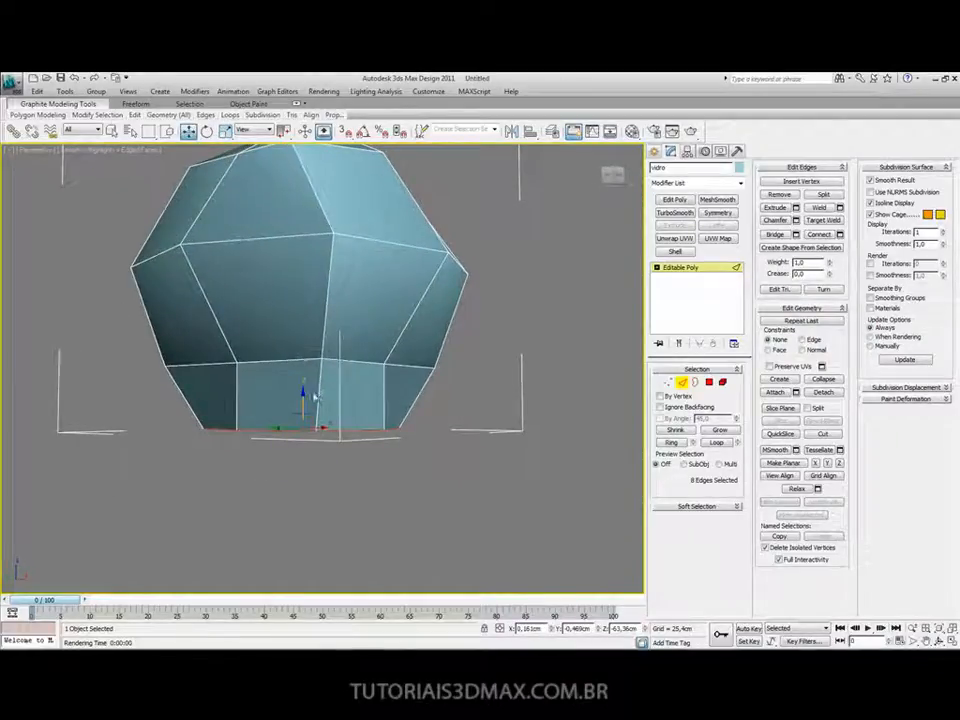
shift+drag(302, 393, 301, 460)
alt+middle_drag(255, 315, 308, 361)
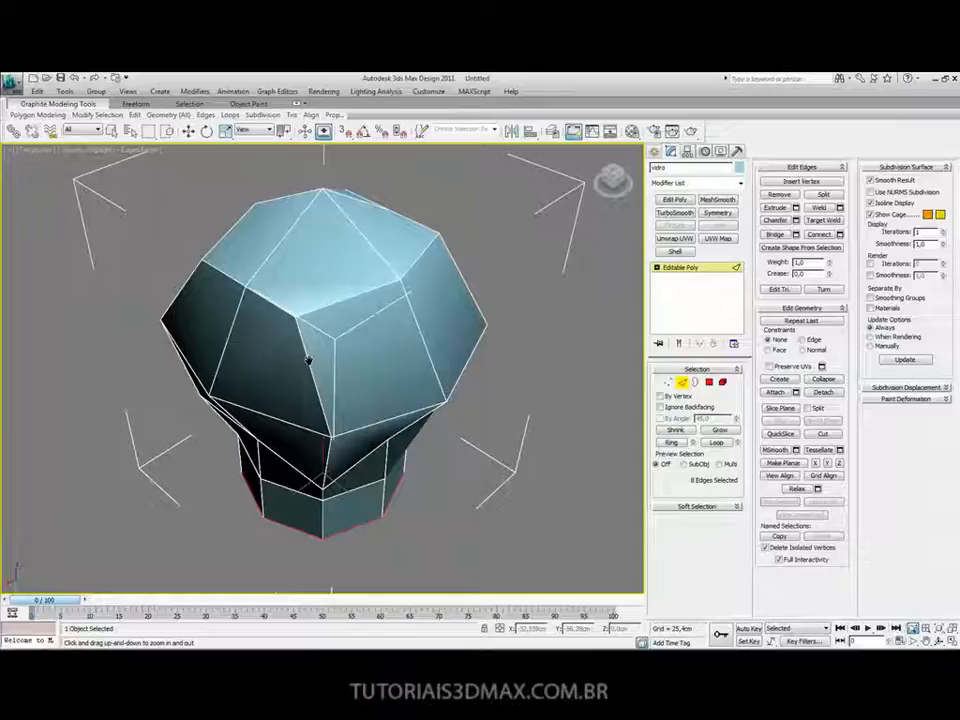